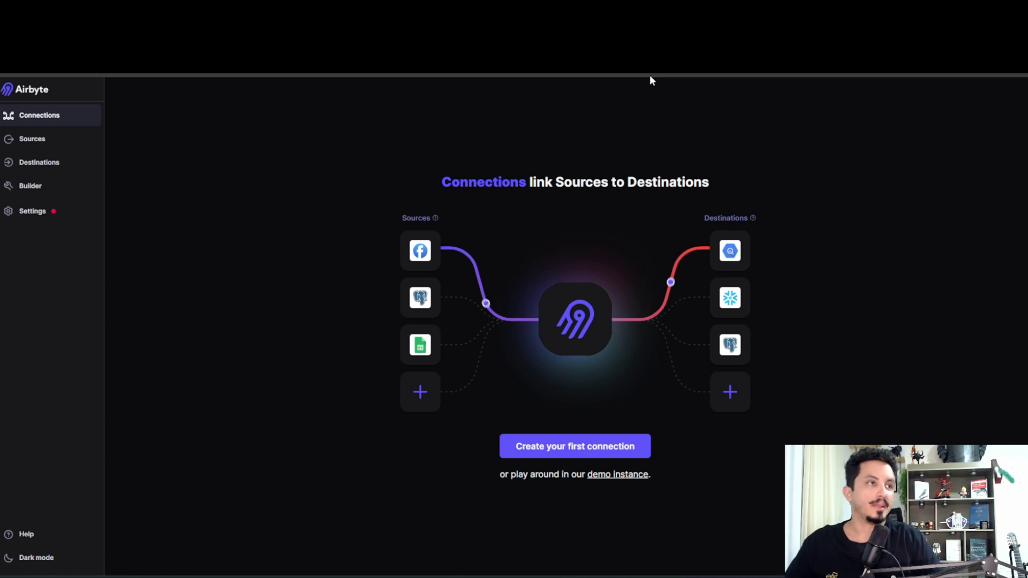
Step: Create a new connection pairing the existing Google Sheets source with the existing S3 destination
click(555, 458)
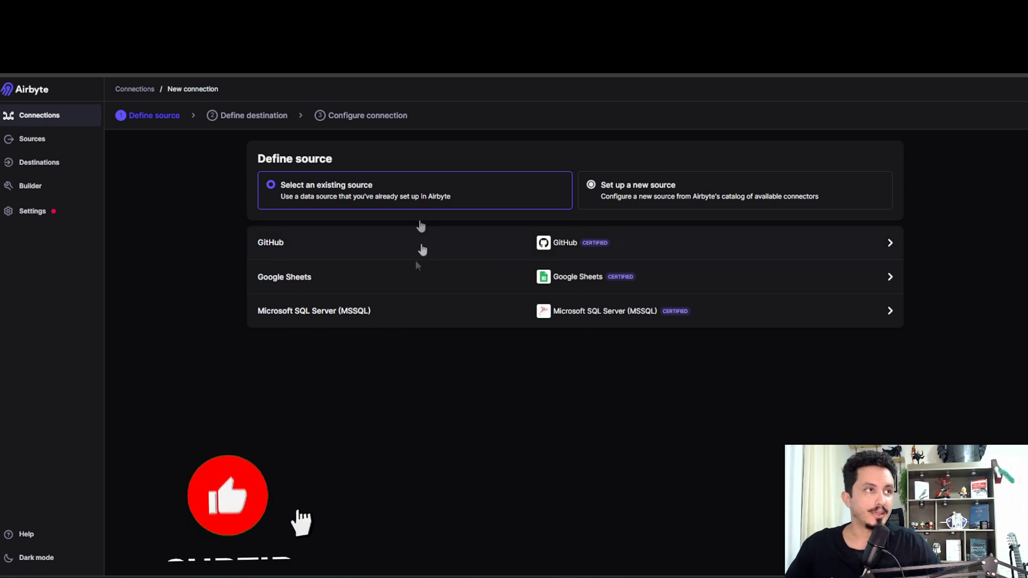
click(402, 279)
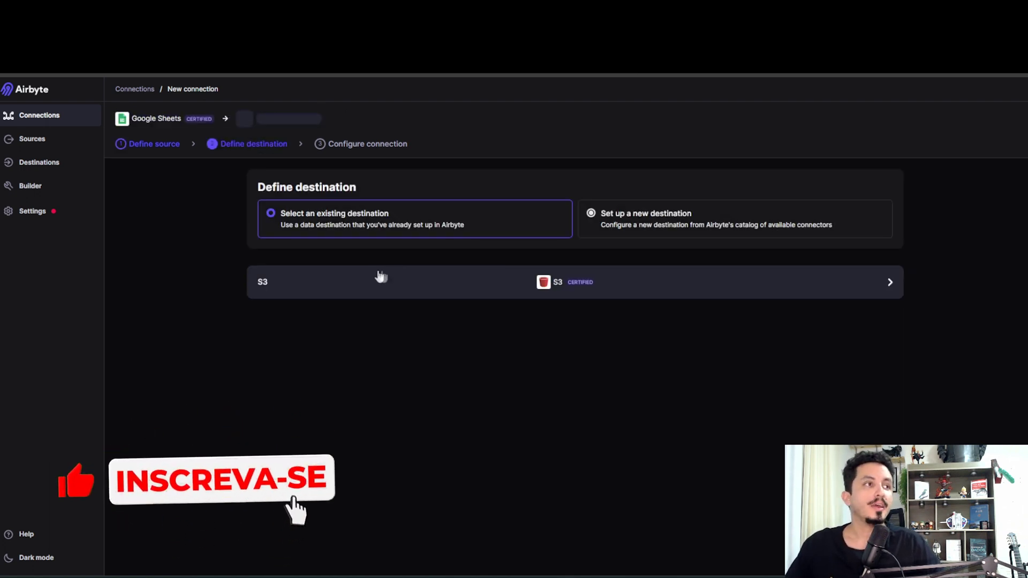
click(442, 298)
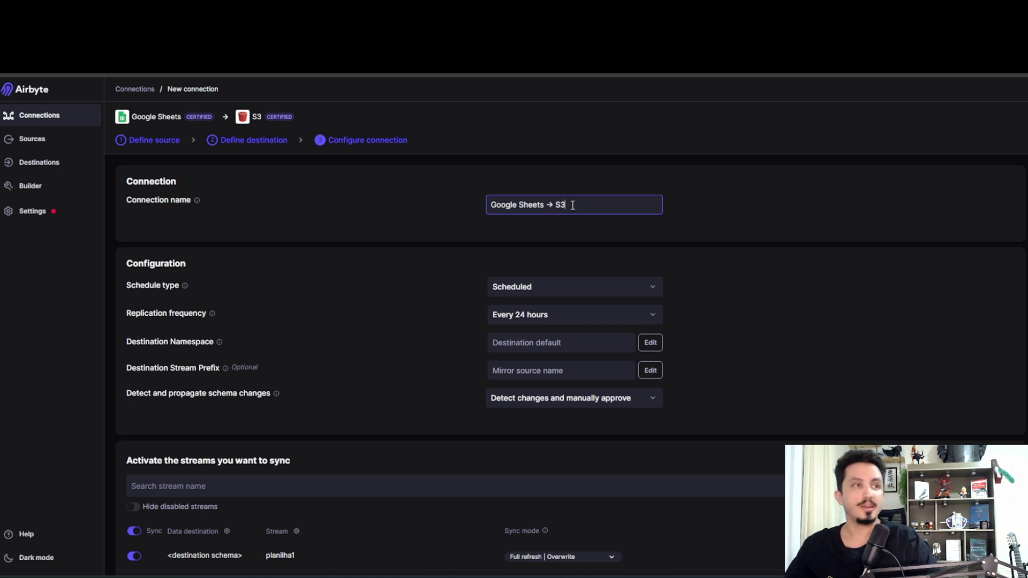
Step: Change the Google Sheets → S3 schedule type from Scheduled (every 24 hours) to Manual
click(388, 263)
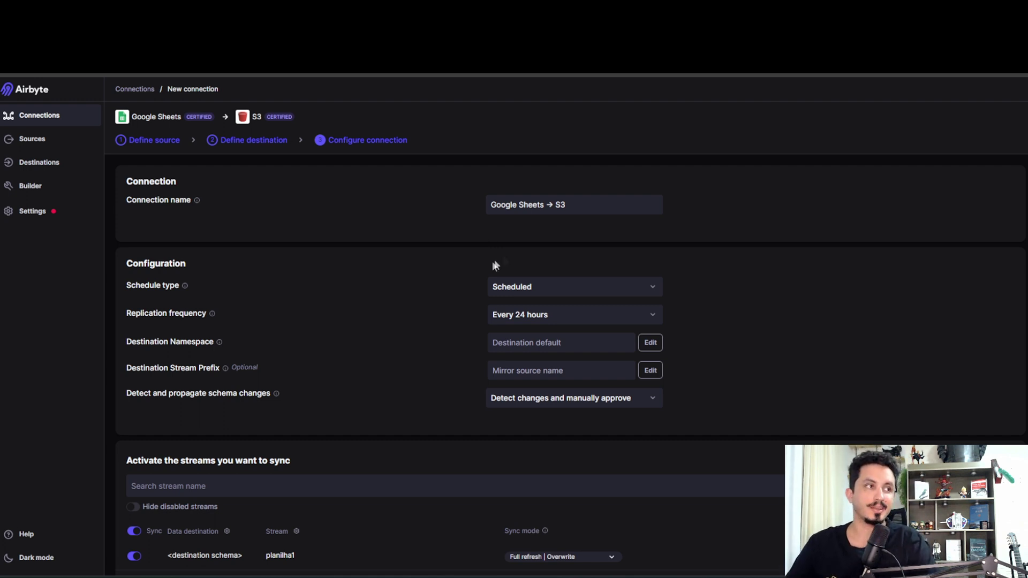
click(518, 290)
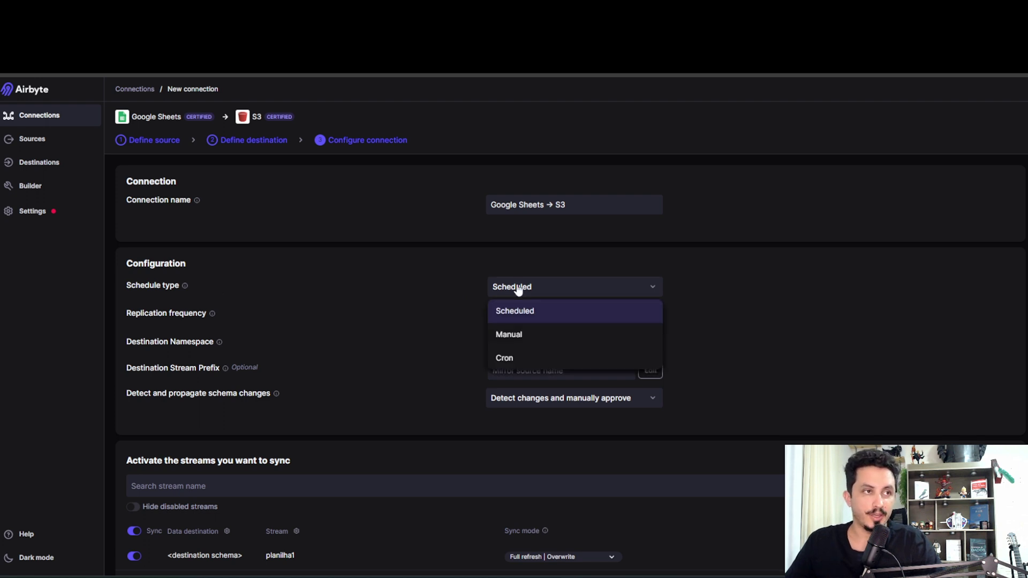
click(591, 287)
click(619, 317)
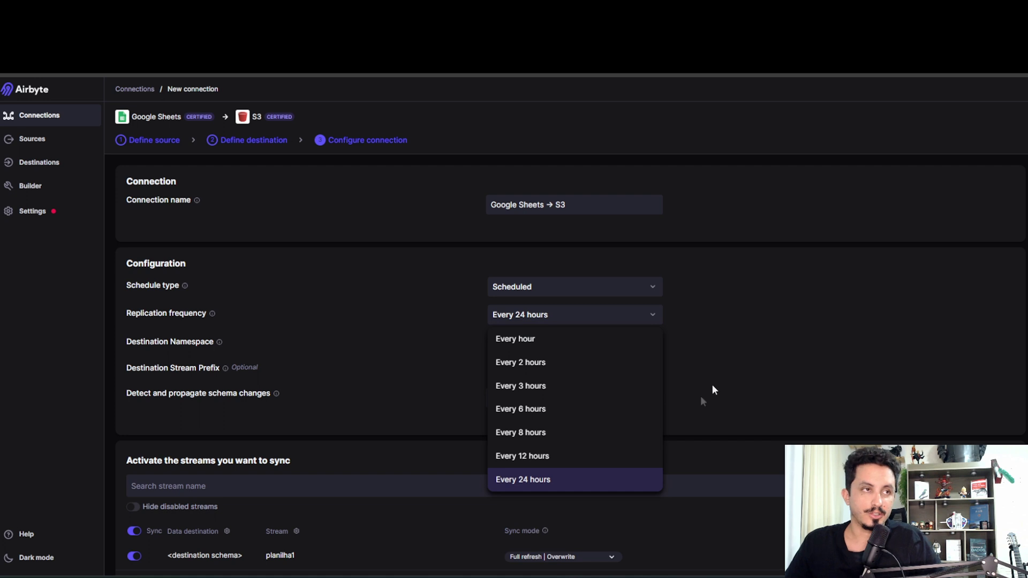
click(746, 334)
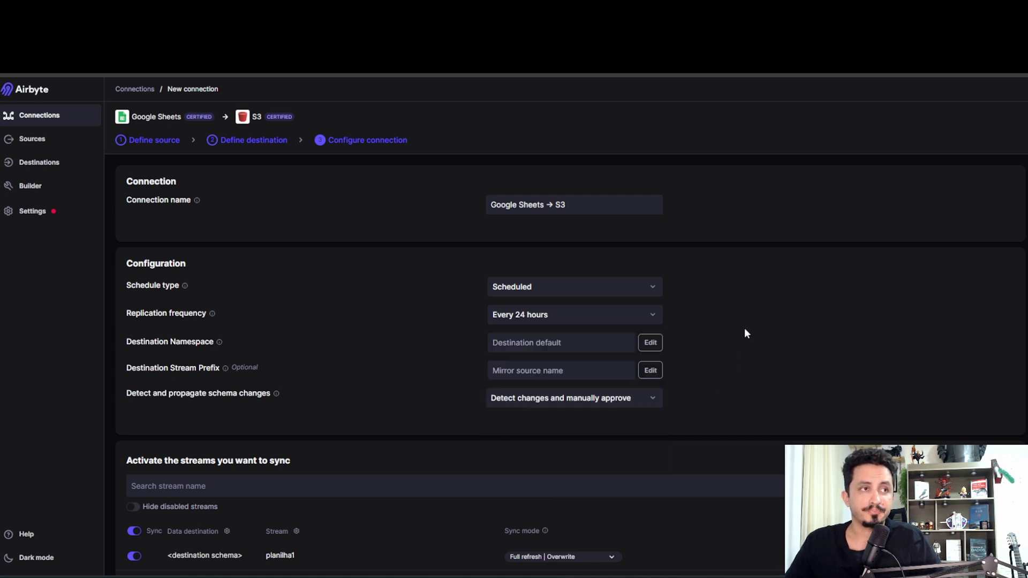
click(589, 292)
click(540, 337)
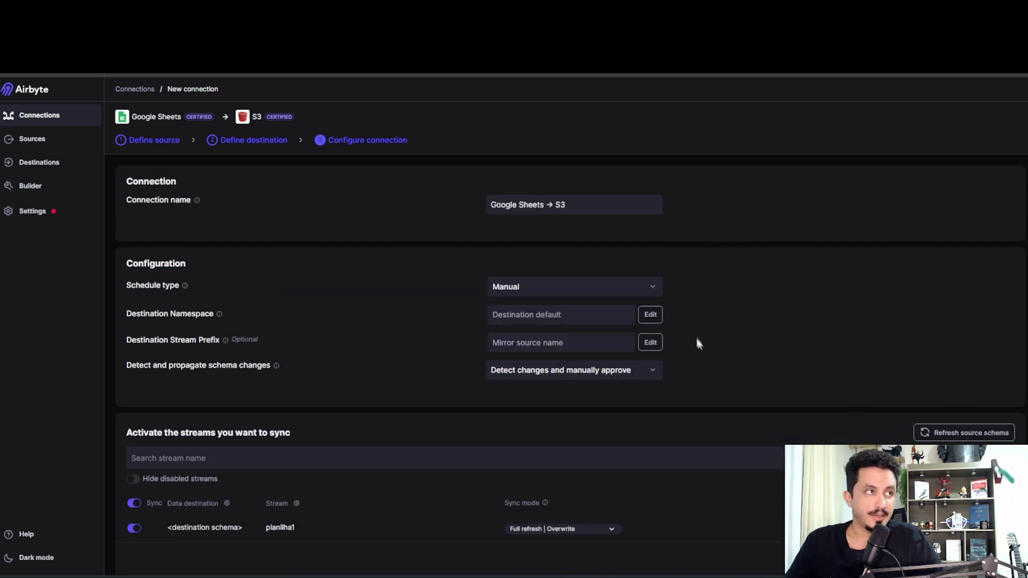
click(563, 298)
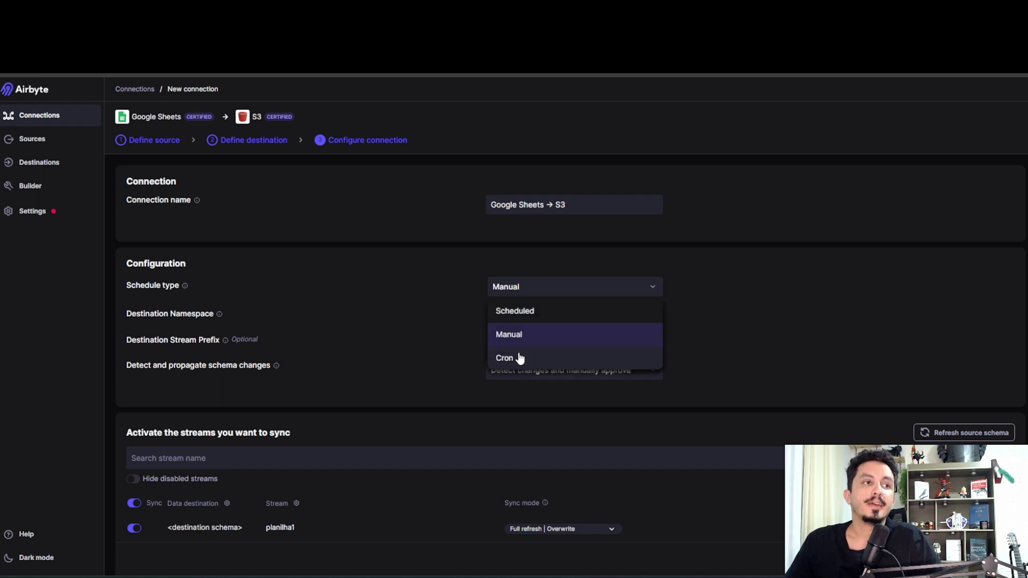
click(518, 358)
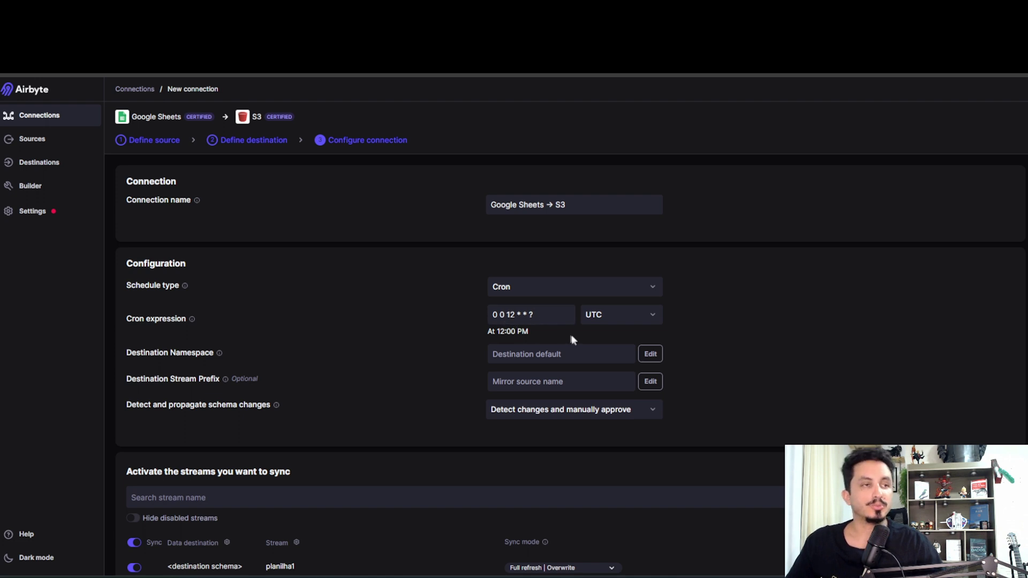
click(612, 319)
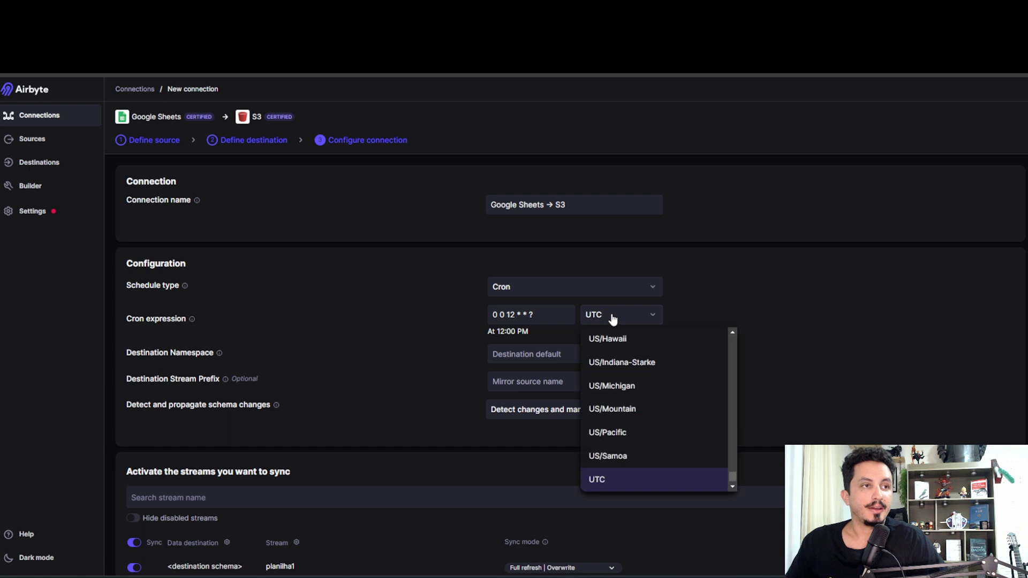
click(744, 290)
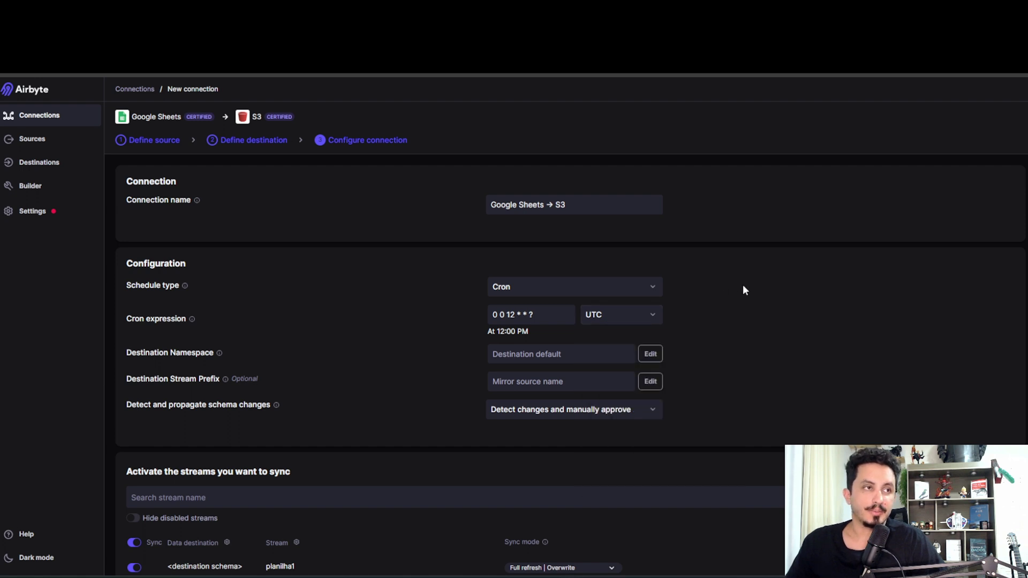
click(620, 324)
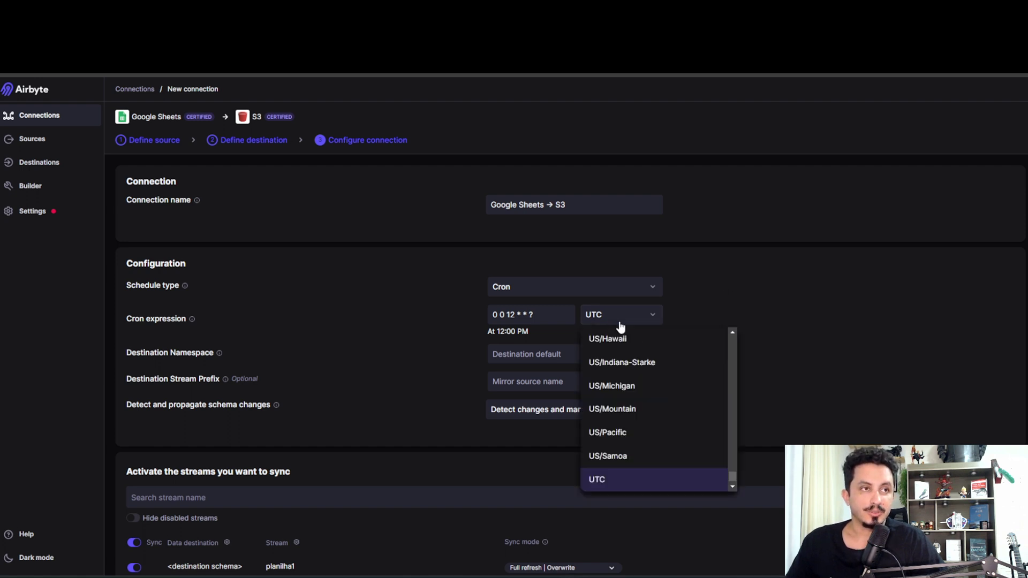
click(726, 296)
click(610, 300)
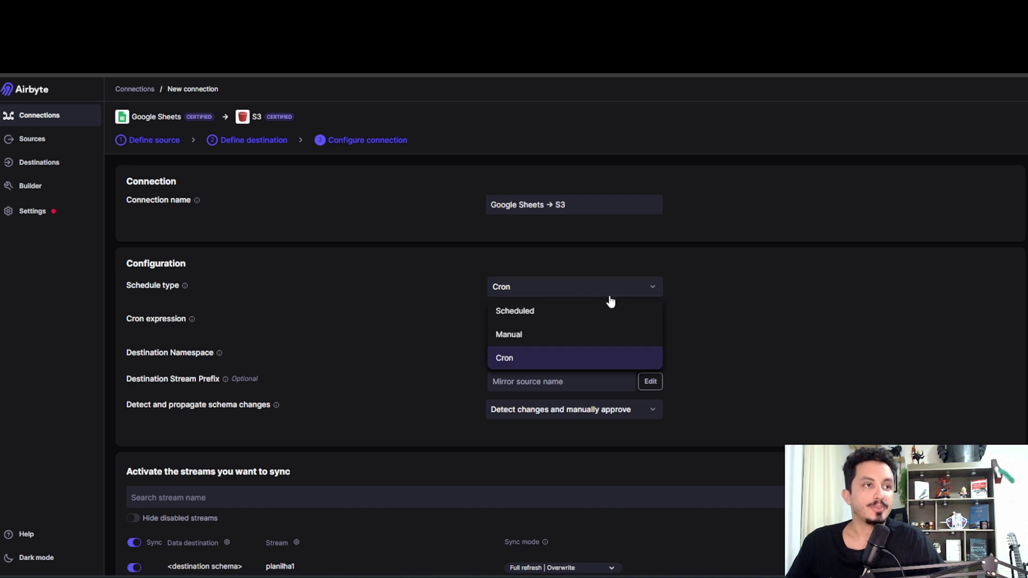
click(540, 336)
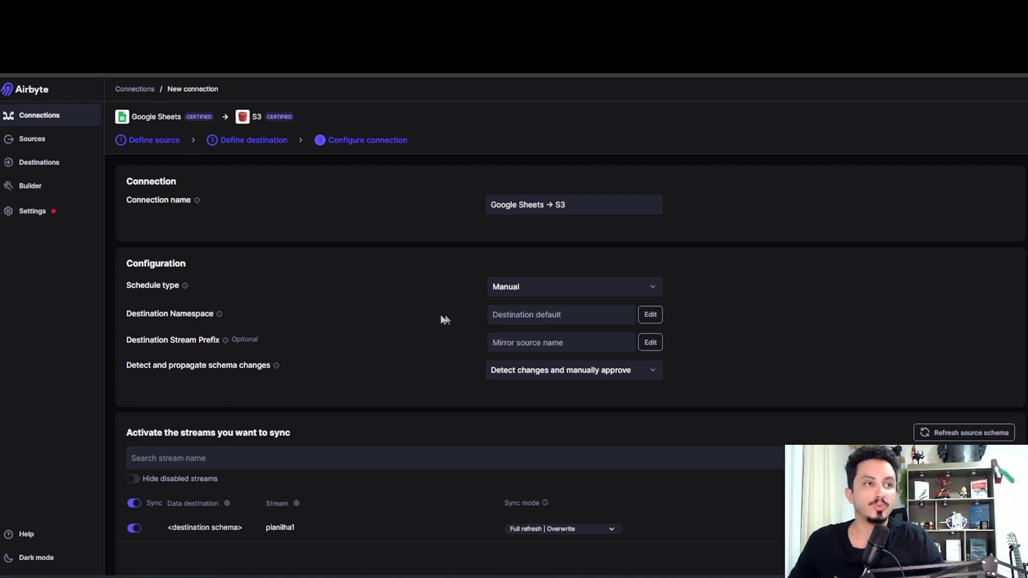
right_click(30, 161)
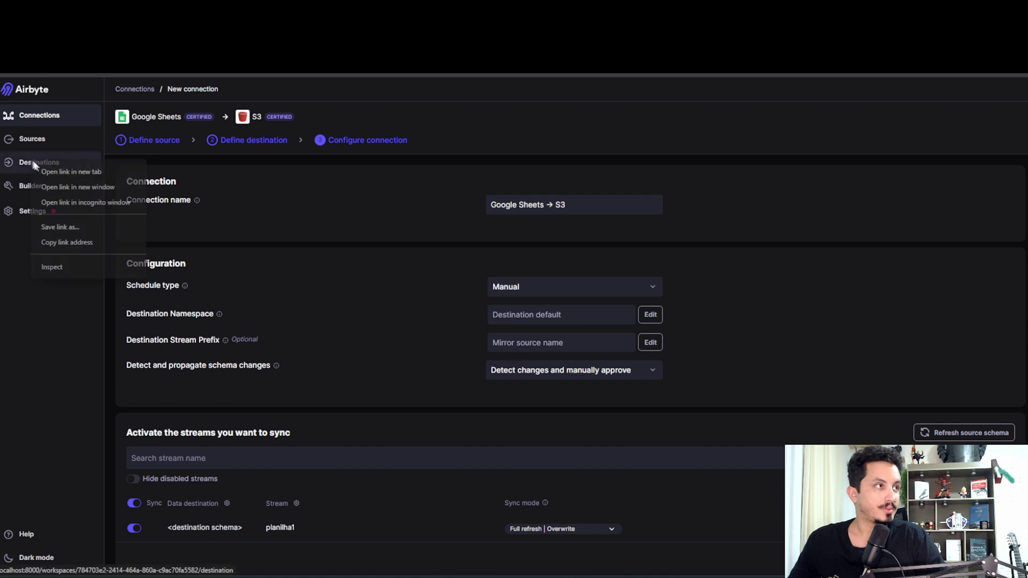
Step: Check the S3 destination's bucket path in a new tab, then bring up the Destination Namespace options
click(514, 98)
key(ctrl+Tab)
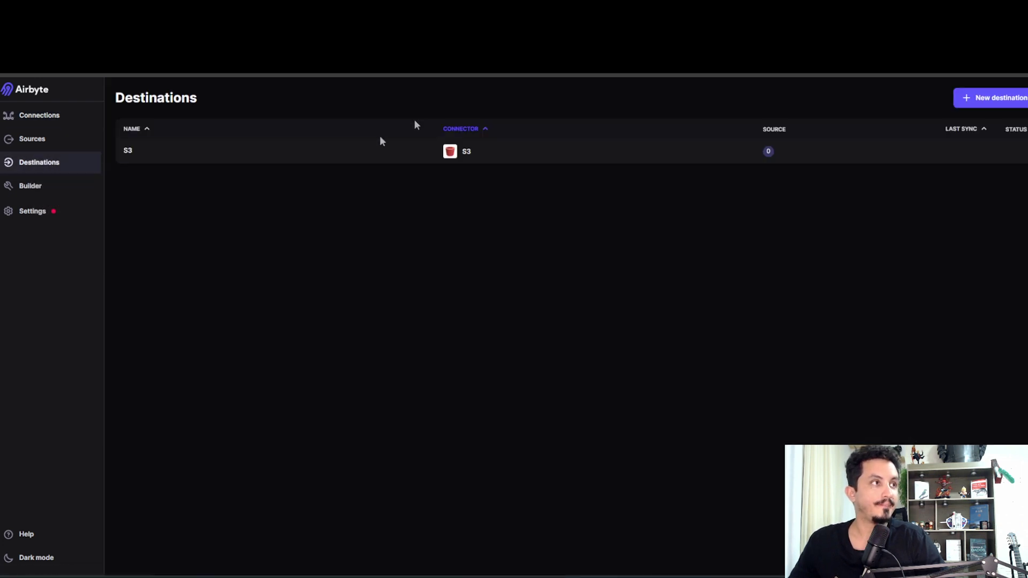
click(150, 163)
click(189, 443)
drag(216, 425, 186, 426)
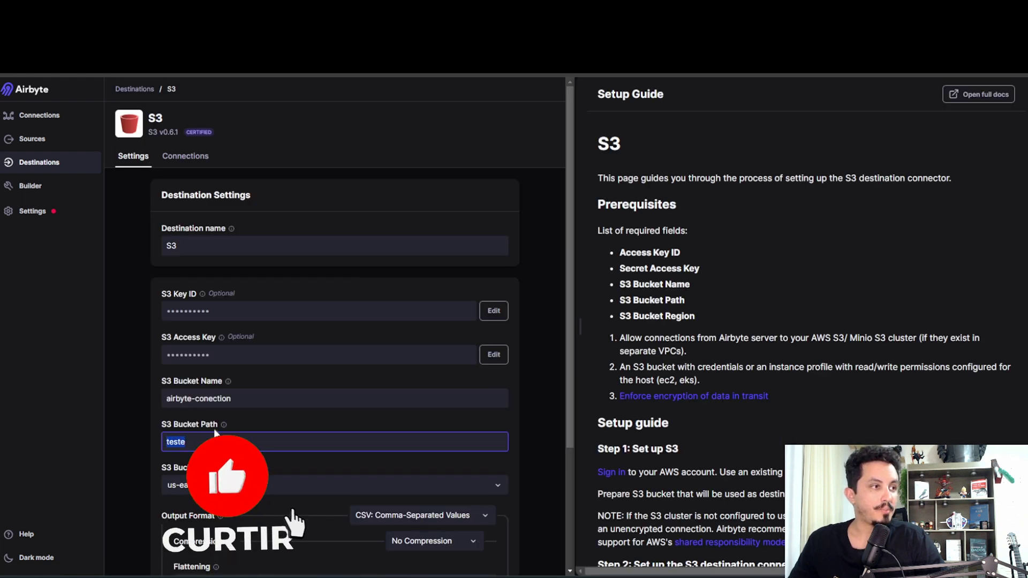
click(186, 426)
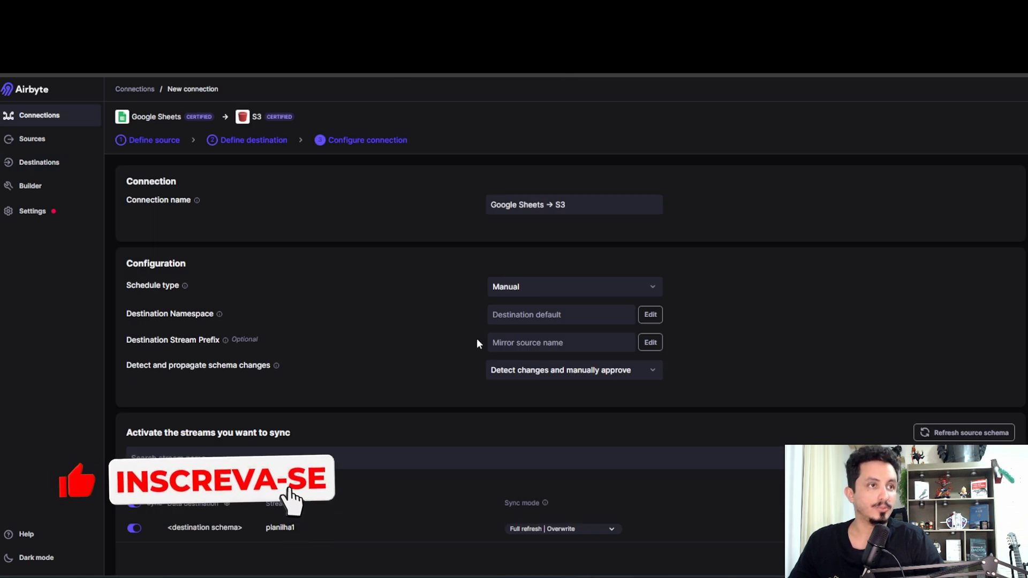
click(650, 315)
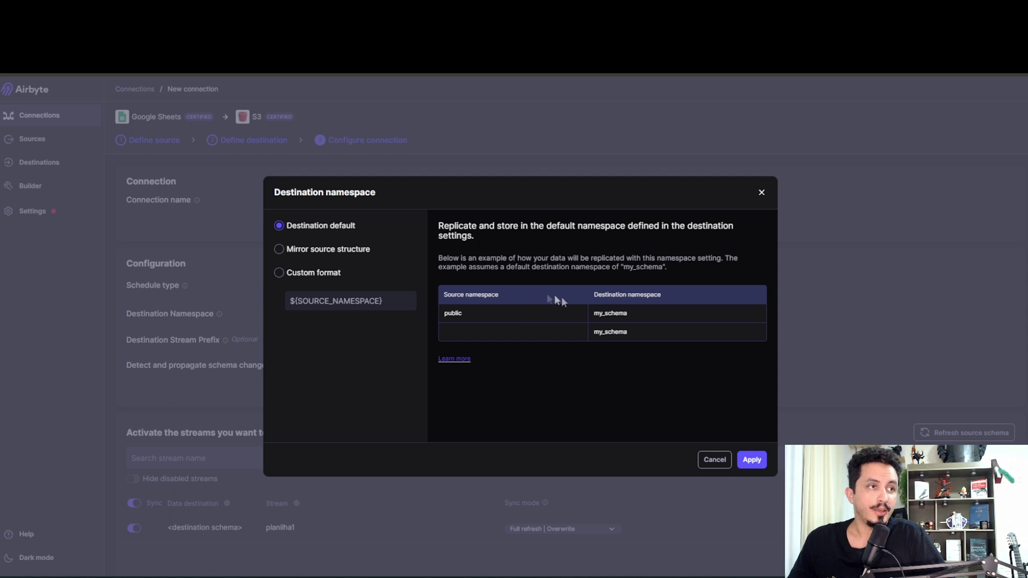
Step: Review the public-to-my_schema namespace examples, then select Mirror source structure
drag(499, 295, 444, 298)
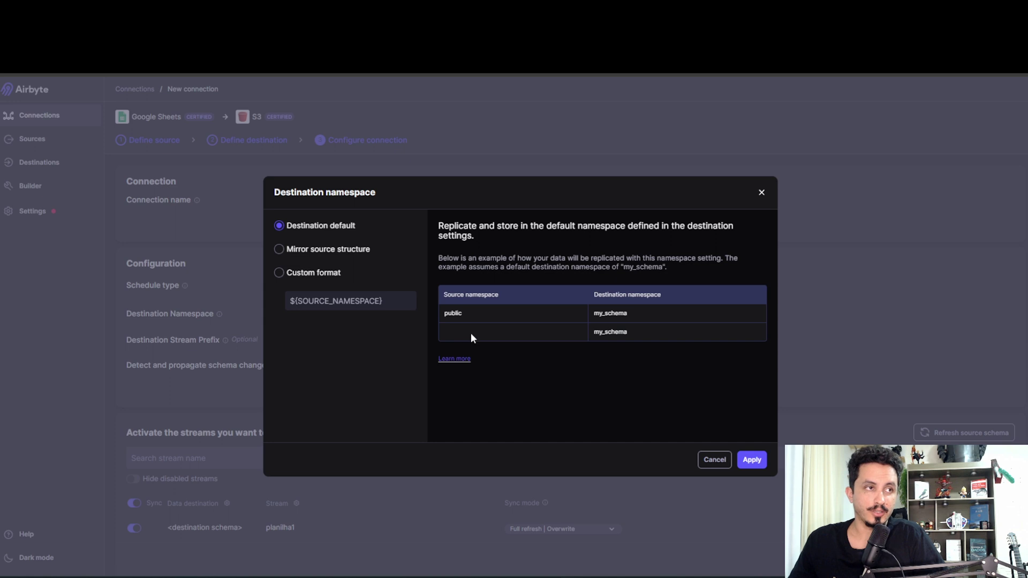
drag(499, 295, 443, 298)
click(523, 309)
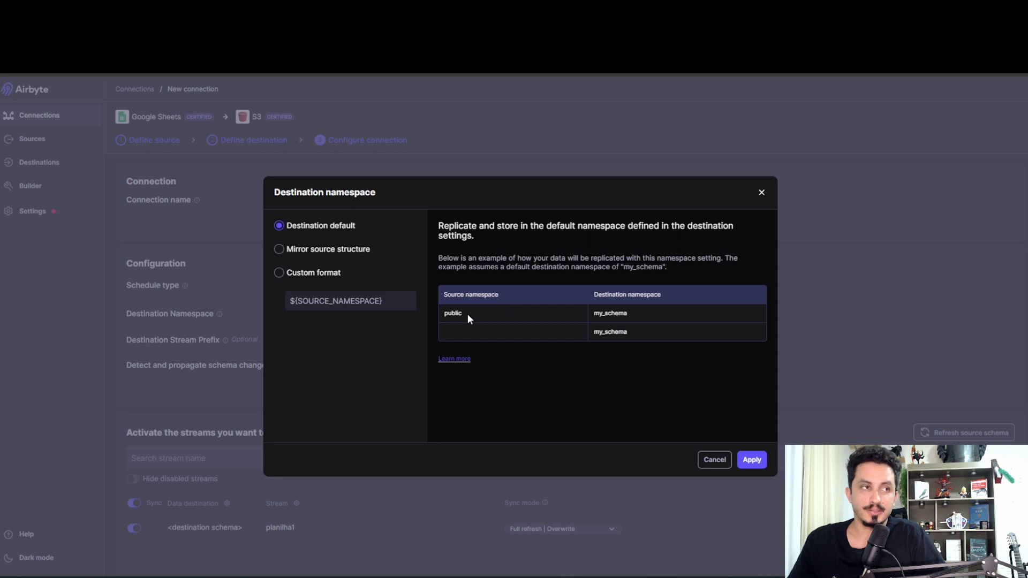
drag(464, 314, 452, 316)
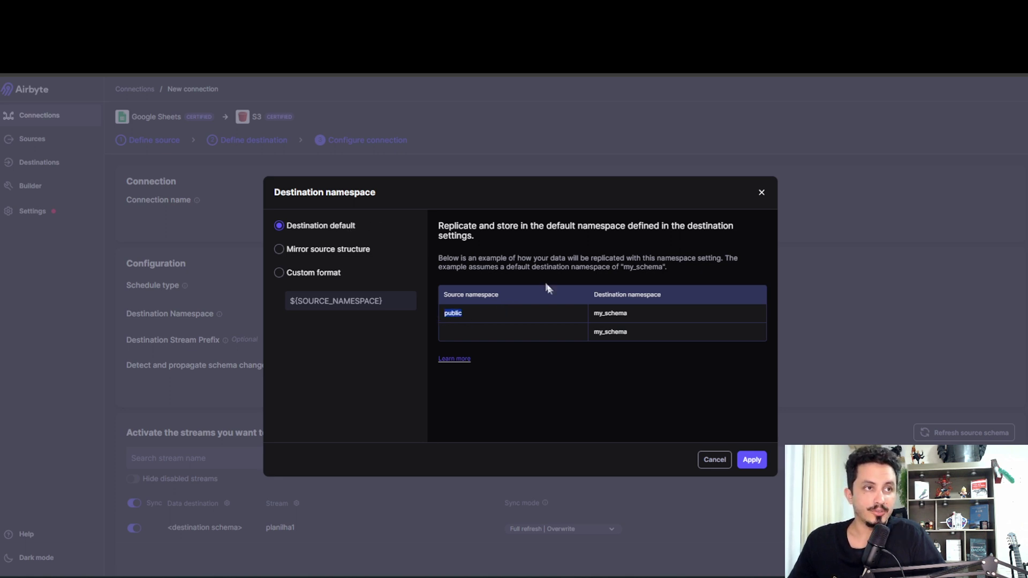
drag(628, 315, 593, 316)
click(514, 339)
drag(647, 336, 594, 338)
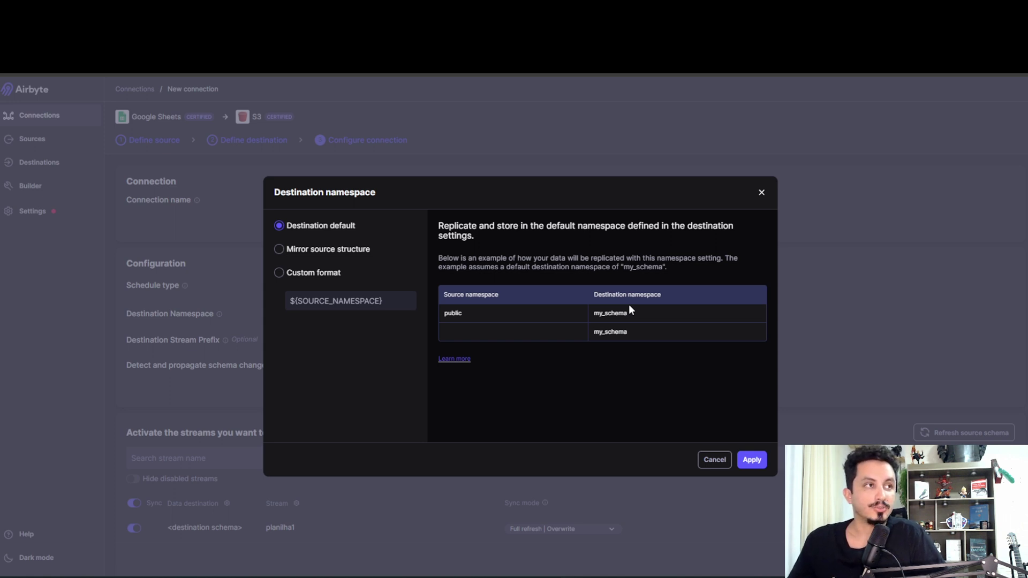
click(323, 252)
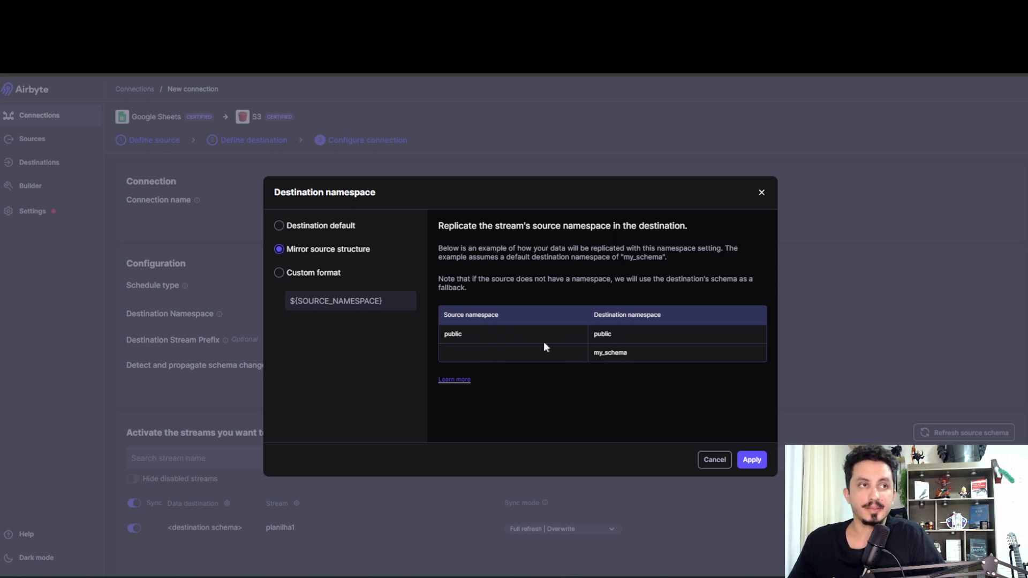
Step: Compare the mirror and custom format options, then apply Destination default as the destination namespace
click(296, 226)
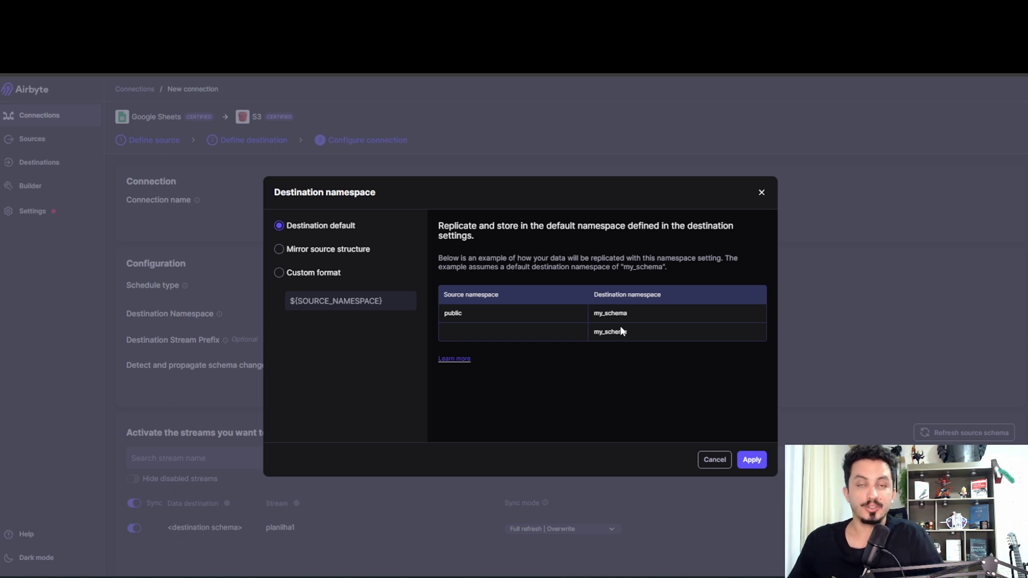
click(362, 250)
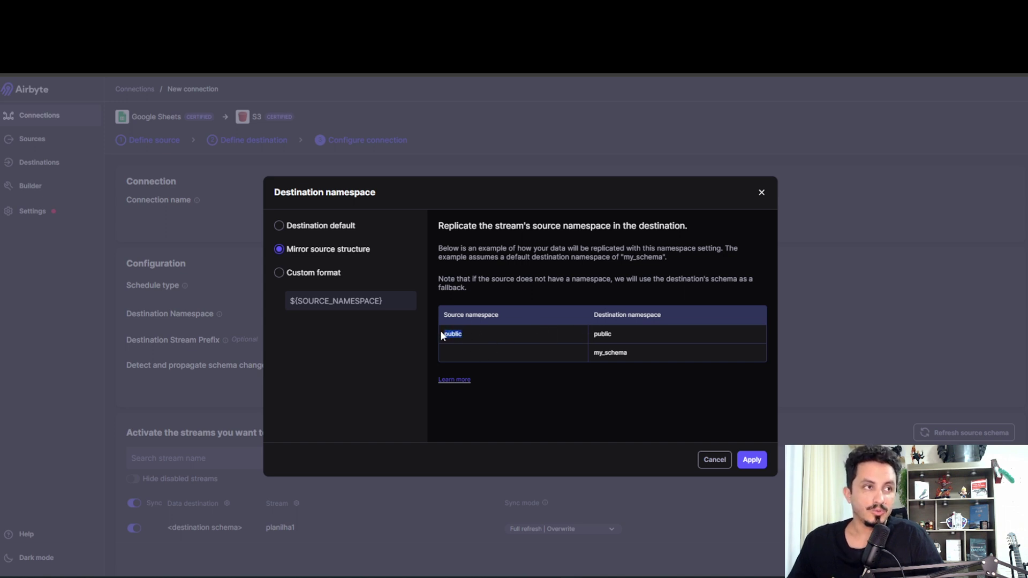
click(530, 347)
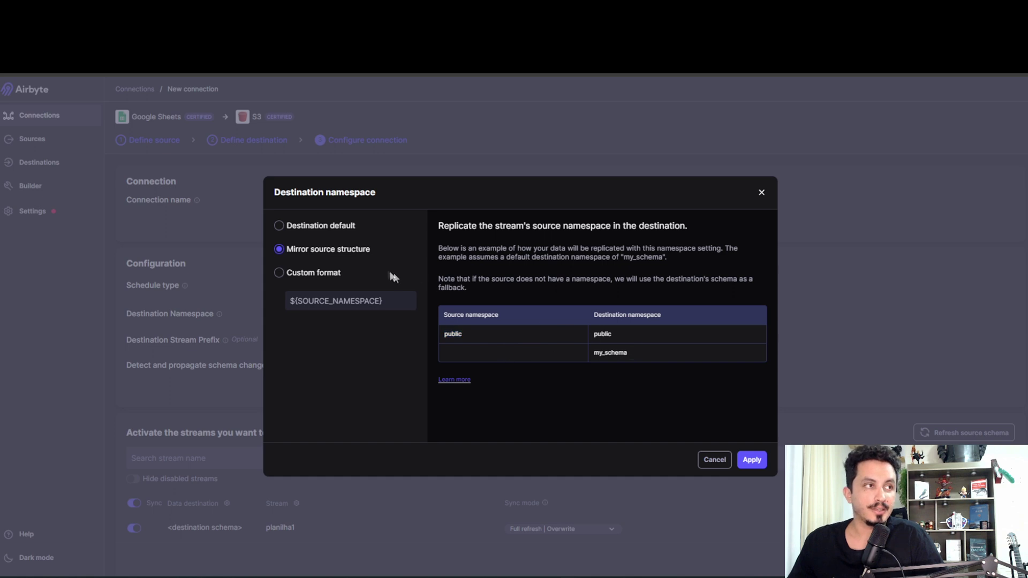
click(280, 274)
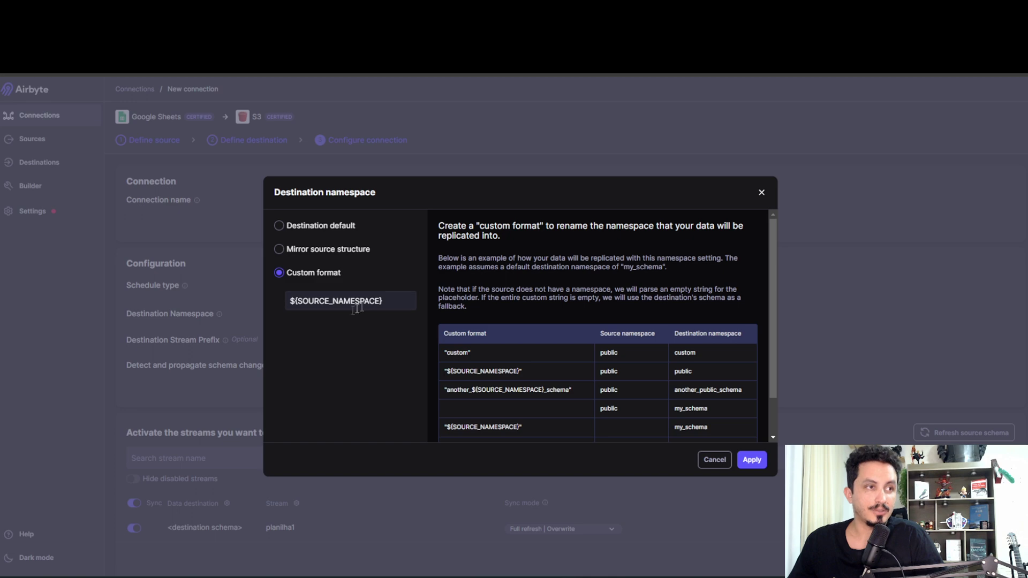
drag(372, 300, 306, 302)
click(326, 340)
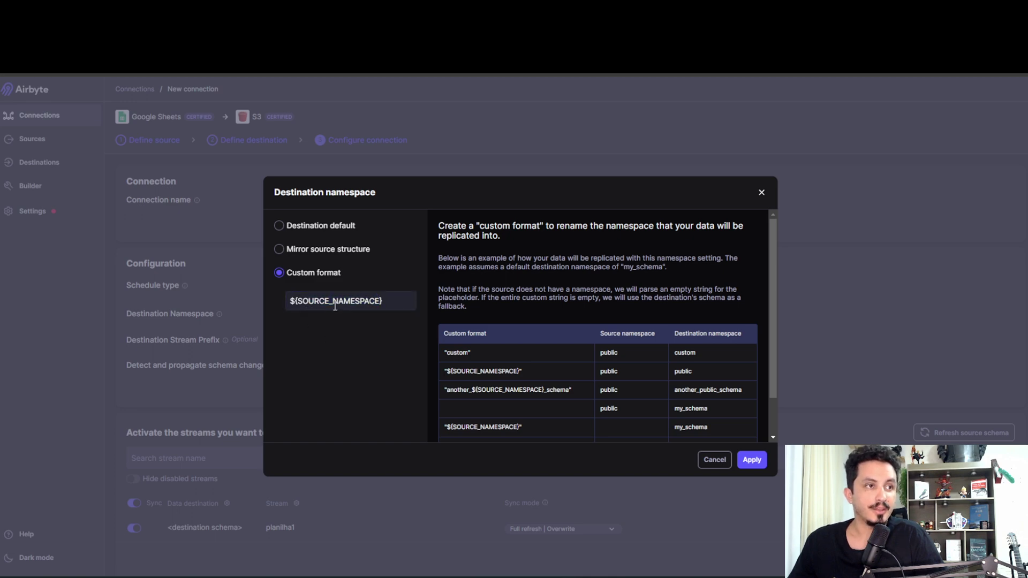
scroll(542, 323, down, 1)
scroll(531, 322, up, 1)
click(279, 226)
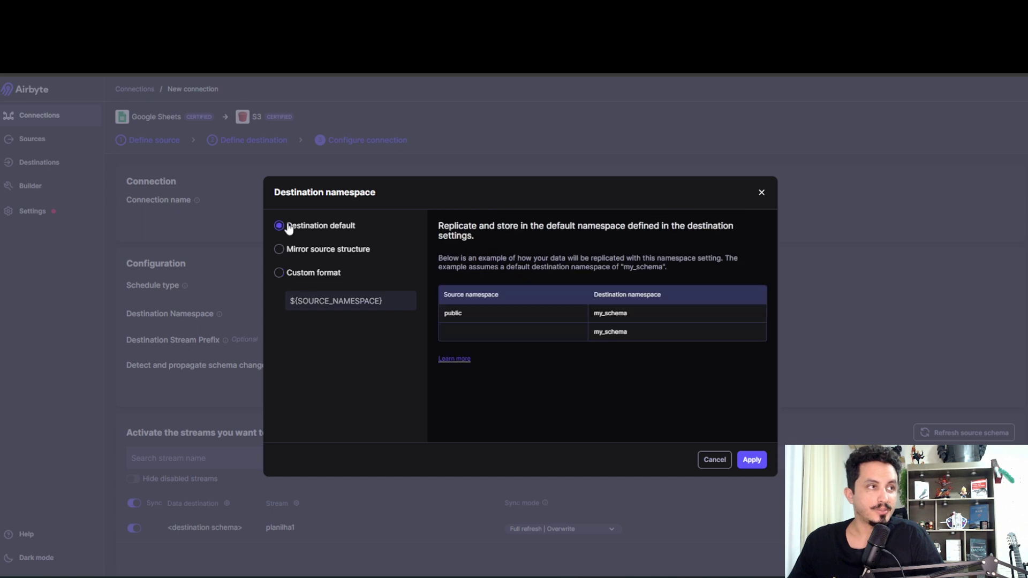
click(715, 460)
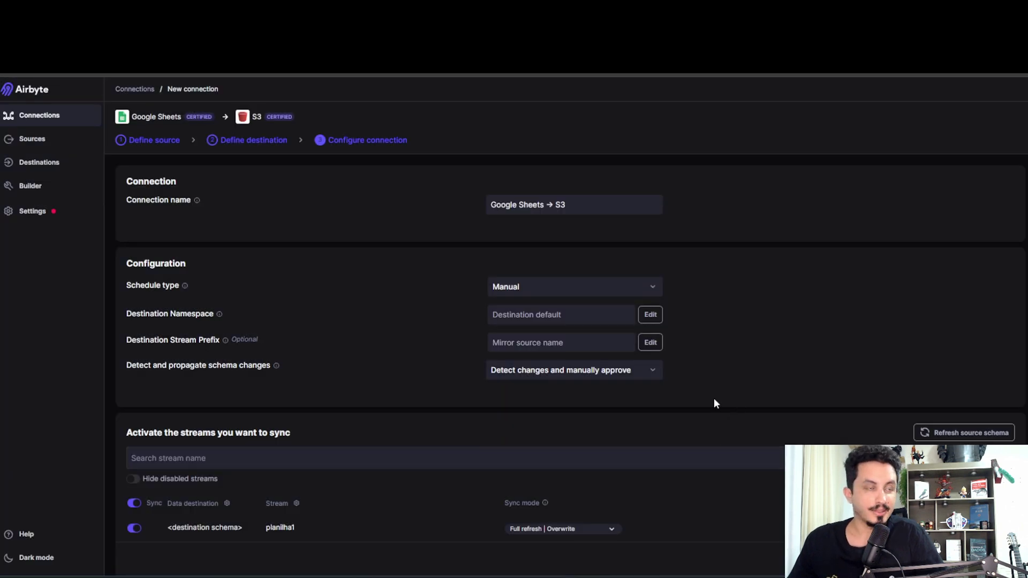
click(651, 342)
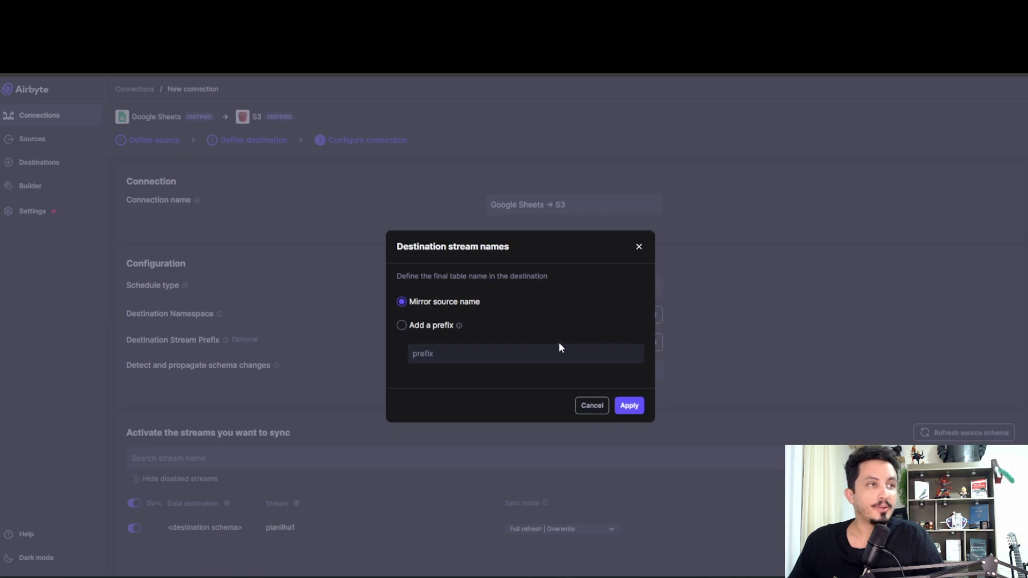
click(407, 324)
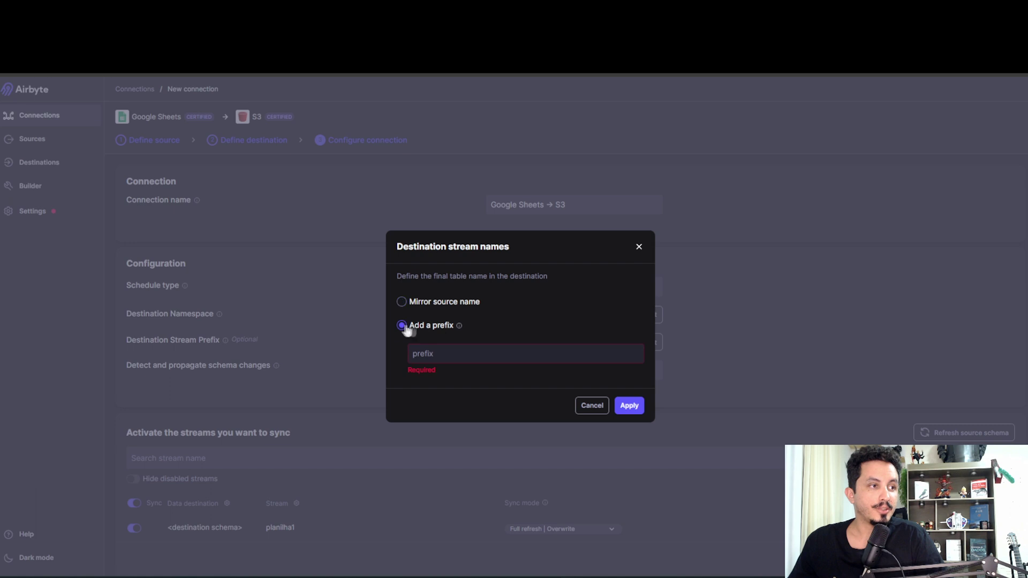
click(589, 406)
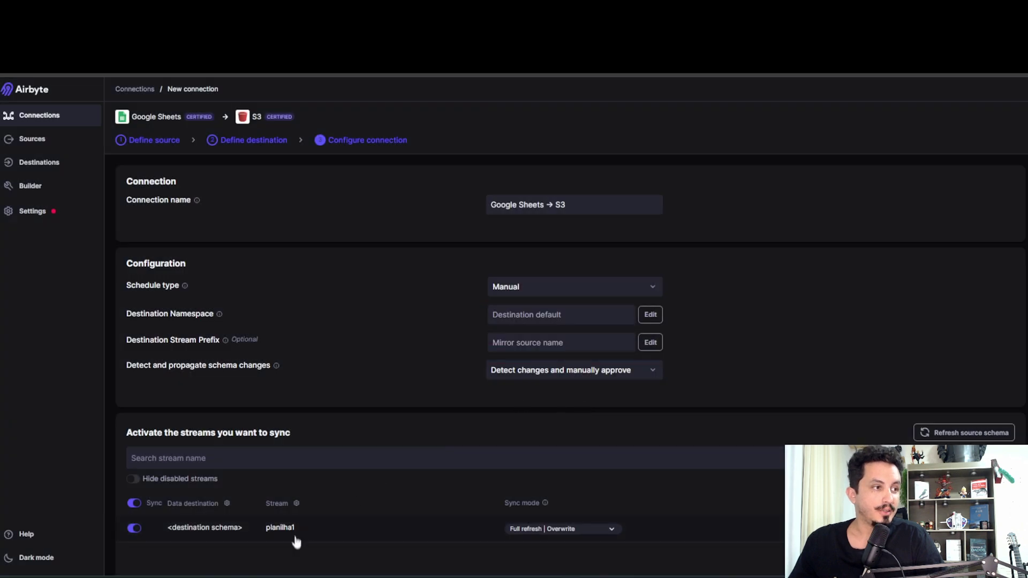
drag(293, 530, 268, 531)
click(268, 530)
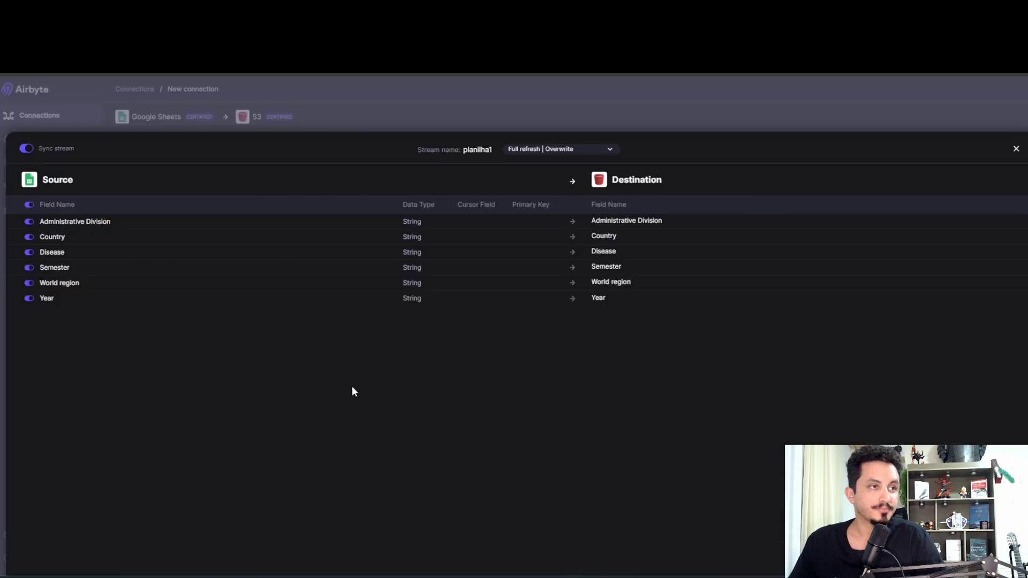
Step: Close the planilha1 stream's field details panel
click(1016, 149)
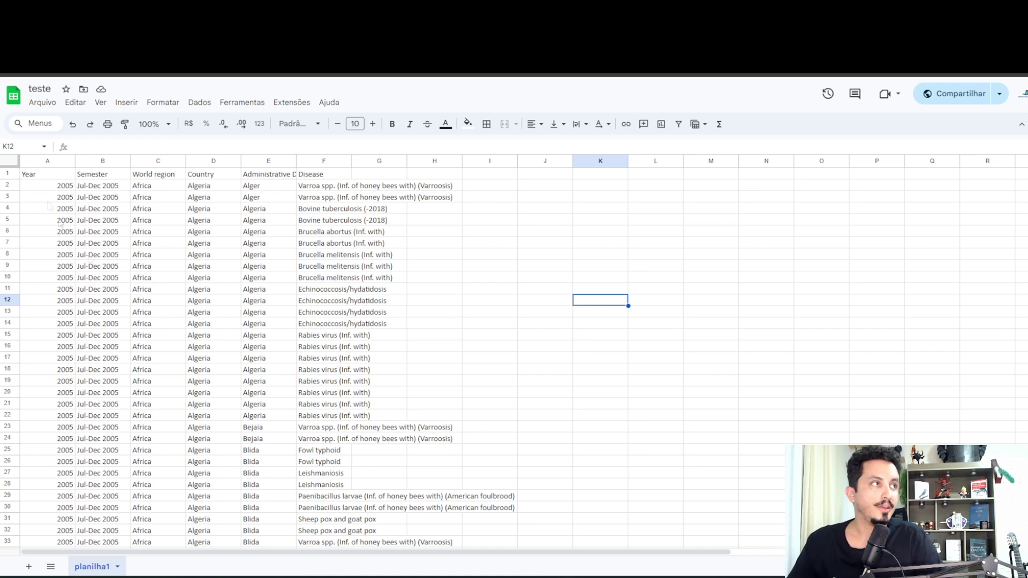
Step: Inspect the Year, Semester, Country and Disease data on the planilha1 sheet
click(415, 383)
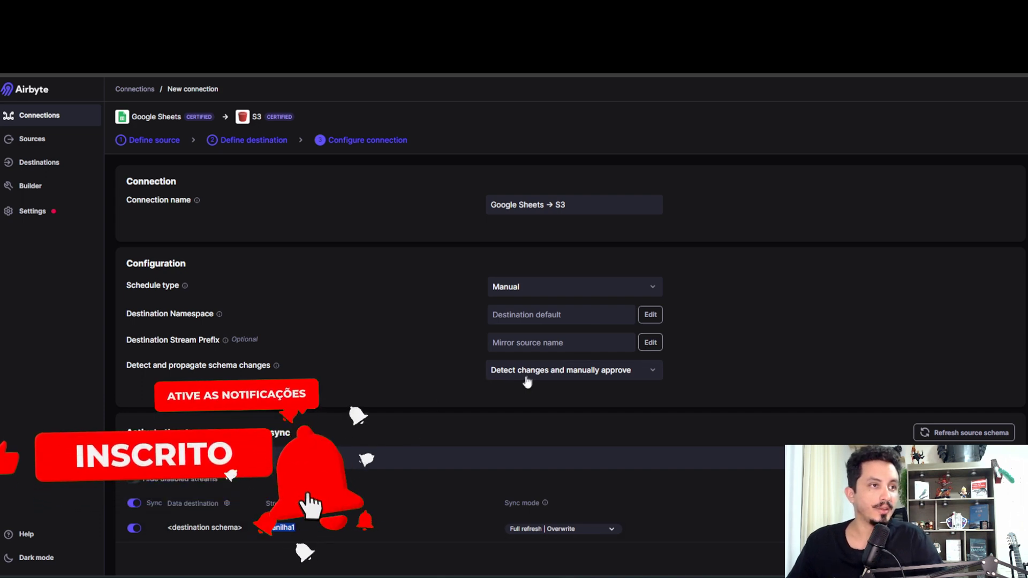
Step: Add the destination stream prefix 'projeto_' so planilha1 becomes projeto_planilha1
click(650, 343)
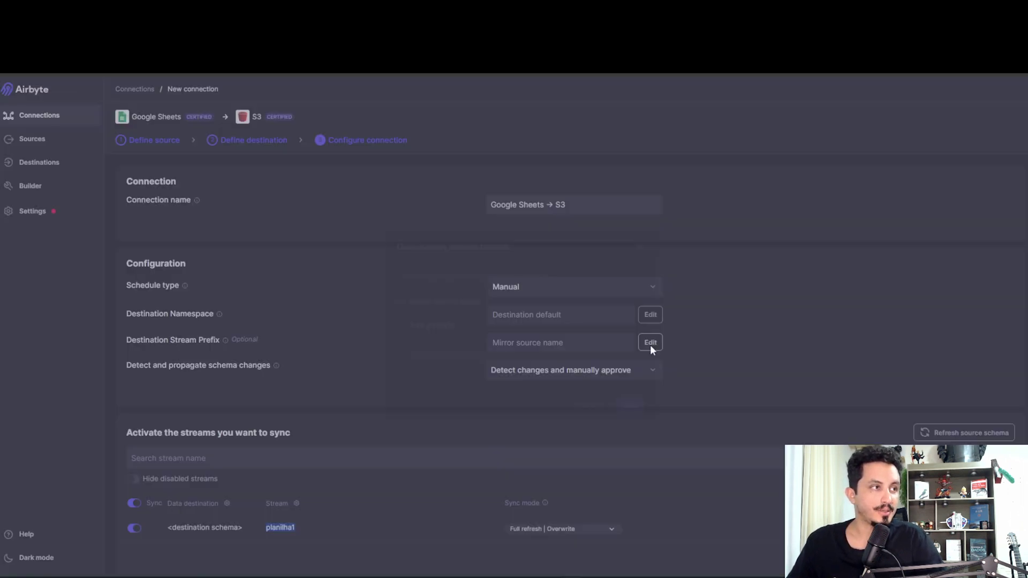
click(450, 349)
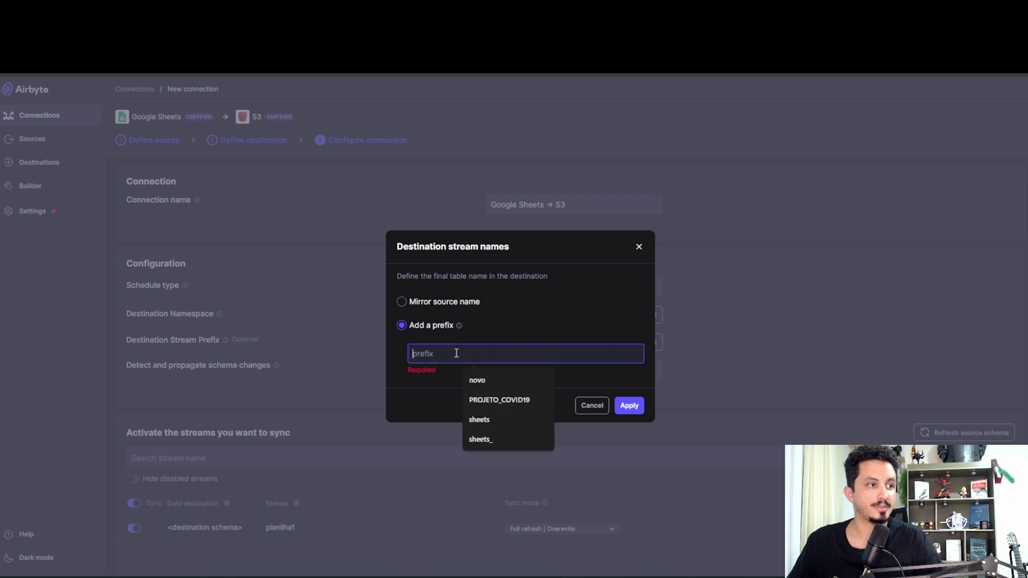
text(p)
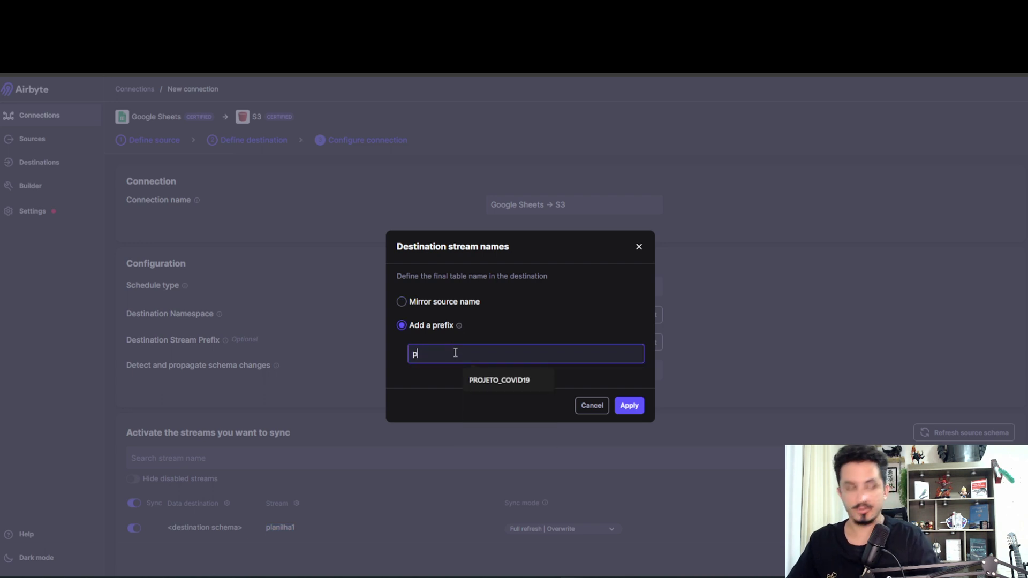
key(BackSpace)
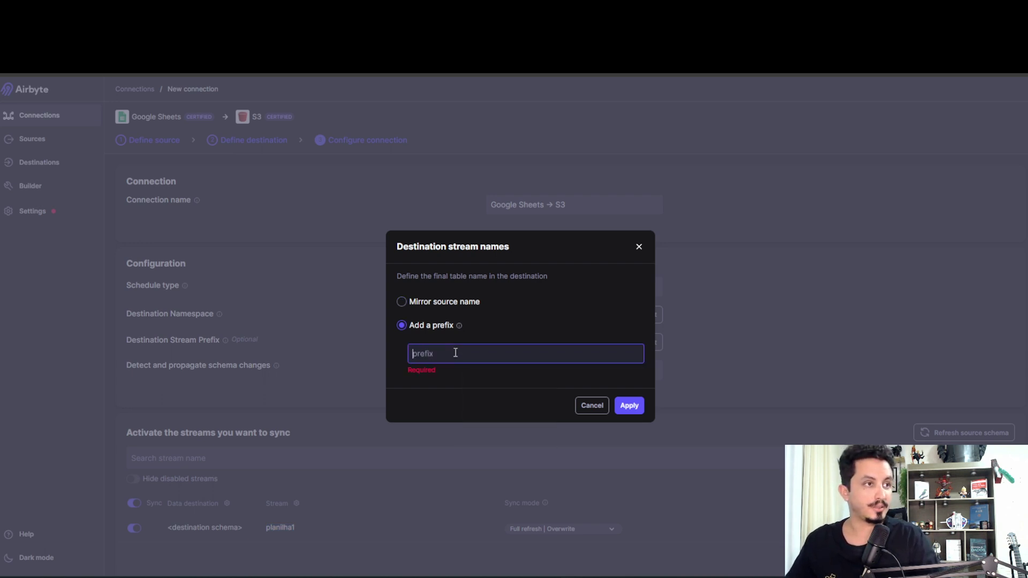
click(455, 352)
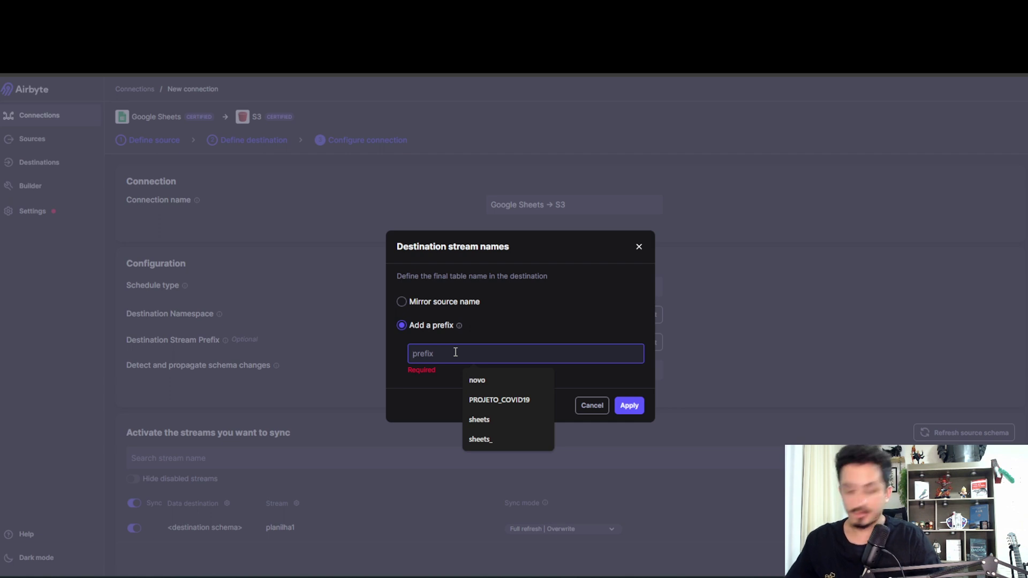
text(projeto_)
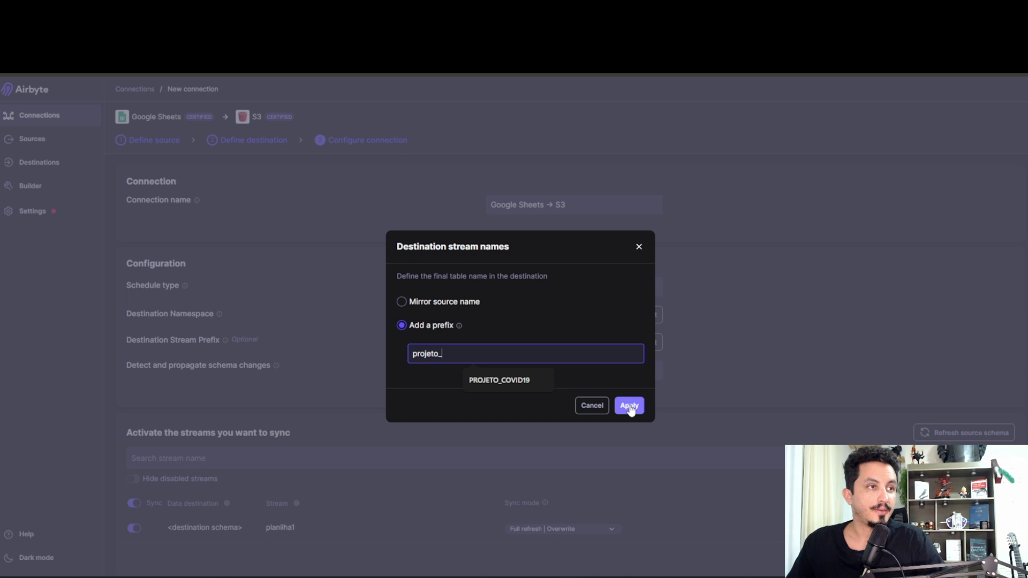
click(630, 407)
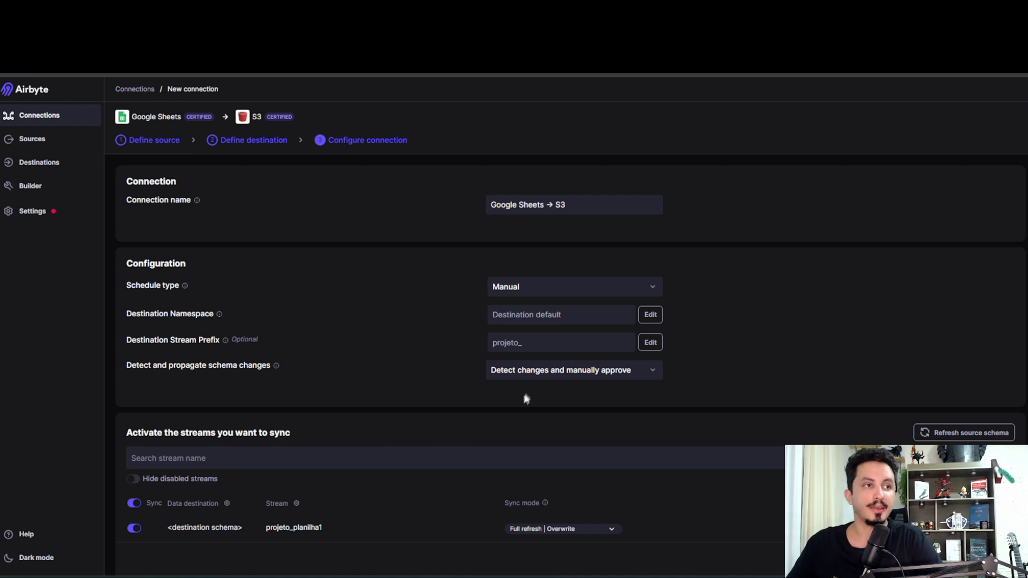
click(534, 380)
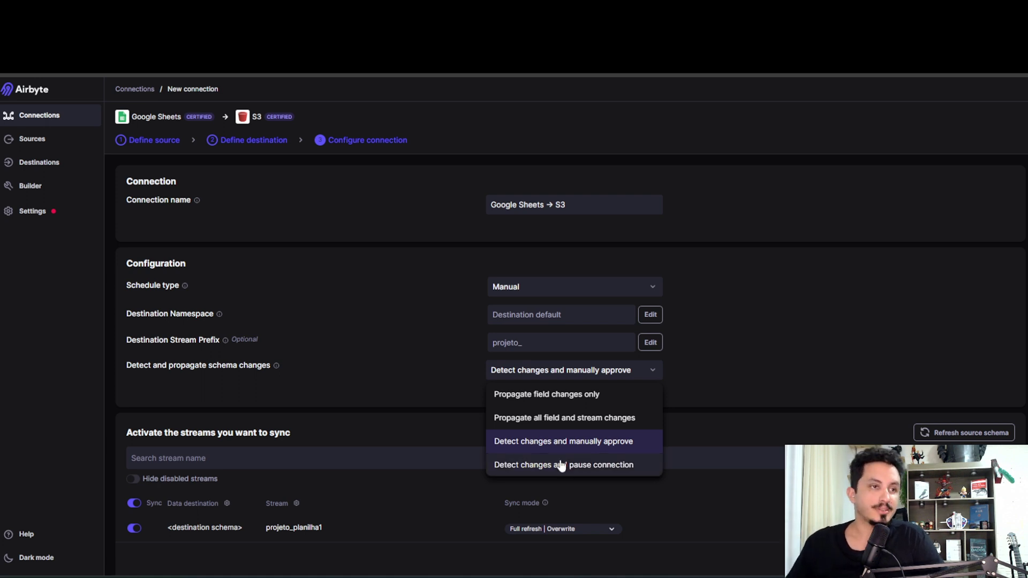
Step: Leave schema change handling on Detect changes and manually approve, then go to the teste spreadsheet
click(847, 338)
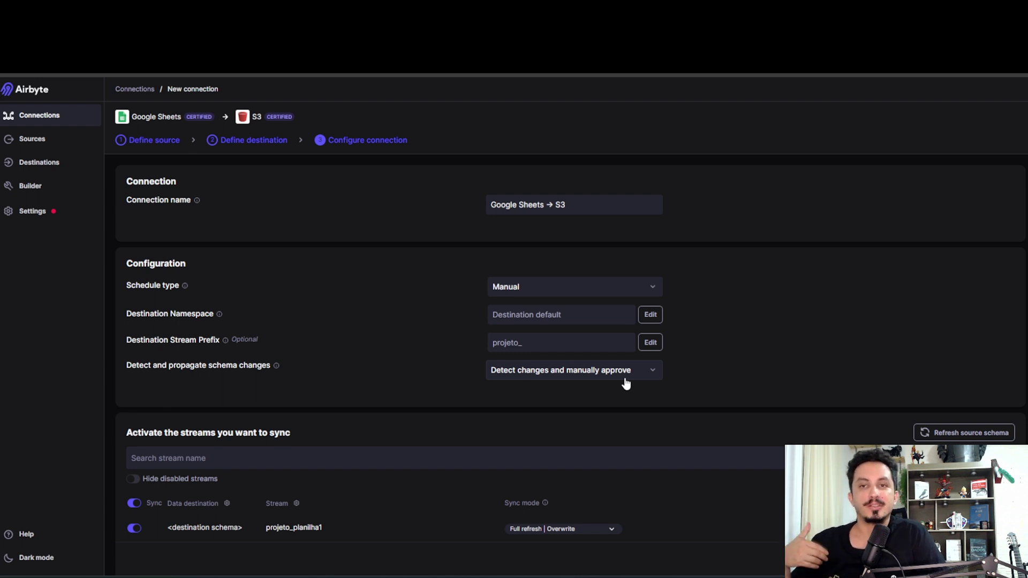
click(624, 376)
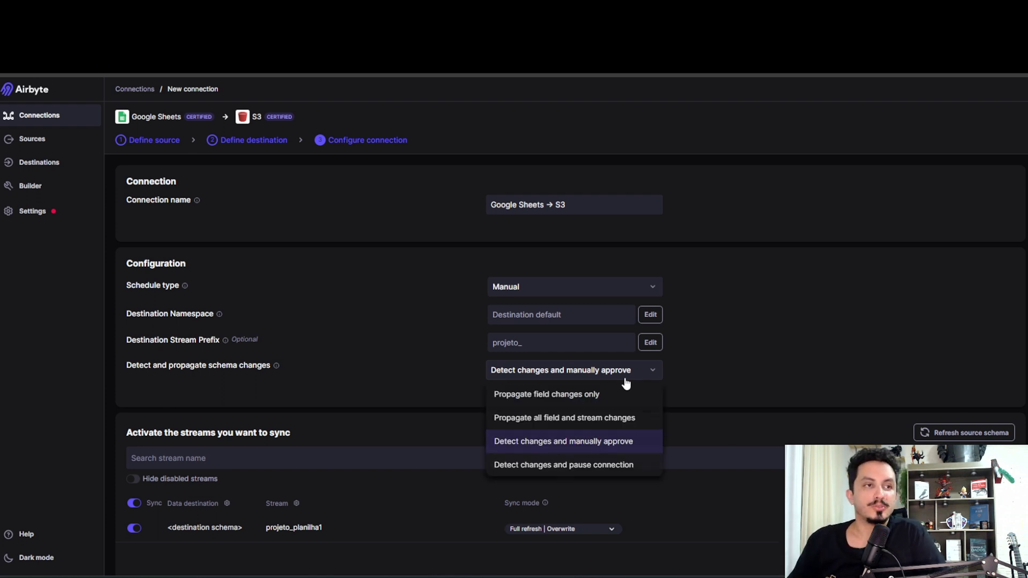
click(727, 368)
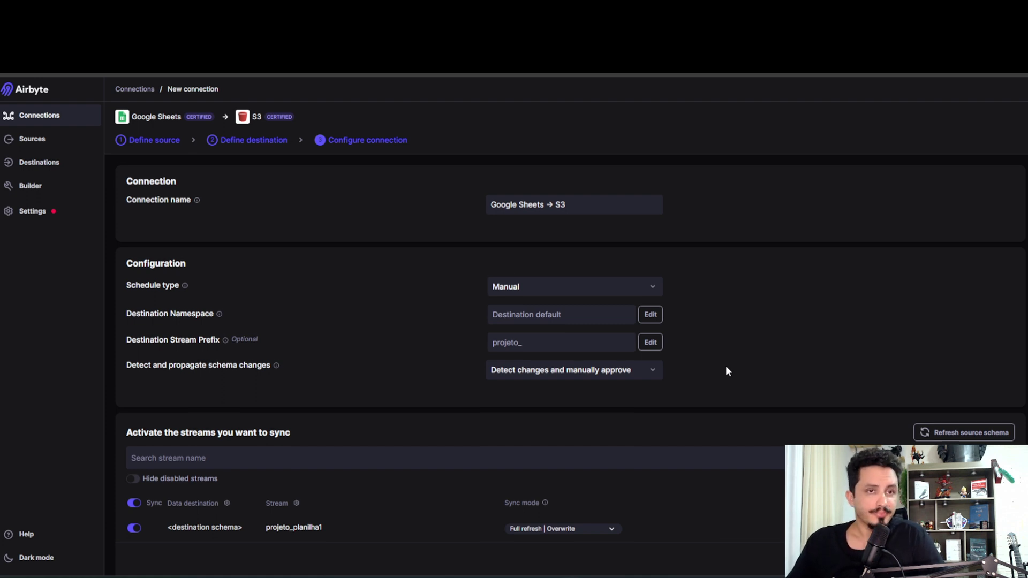
scroll(727, 370, down, 1)
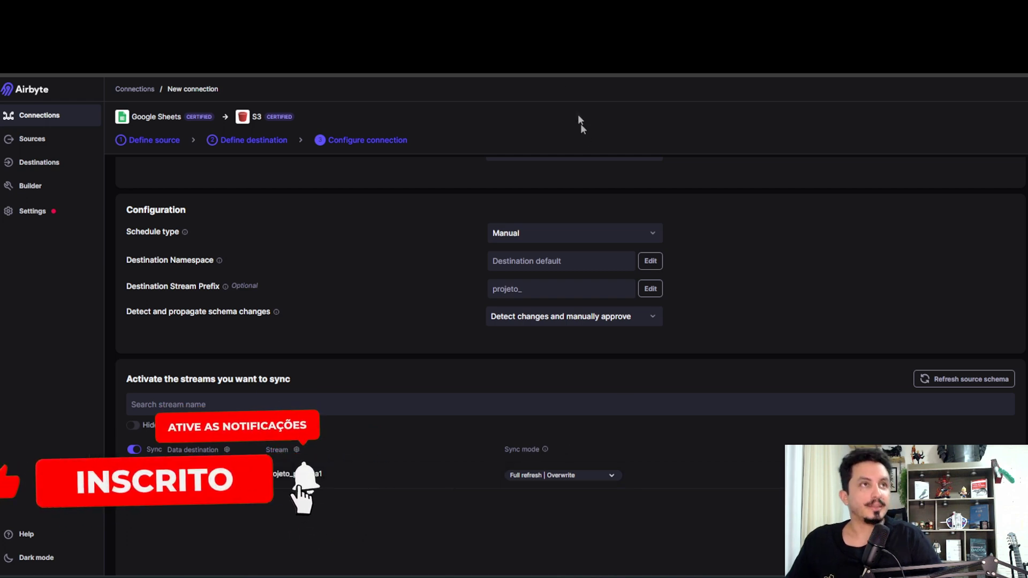
click(637, 64)
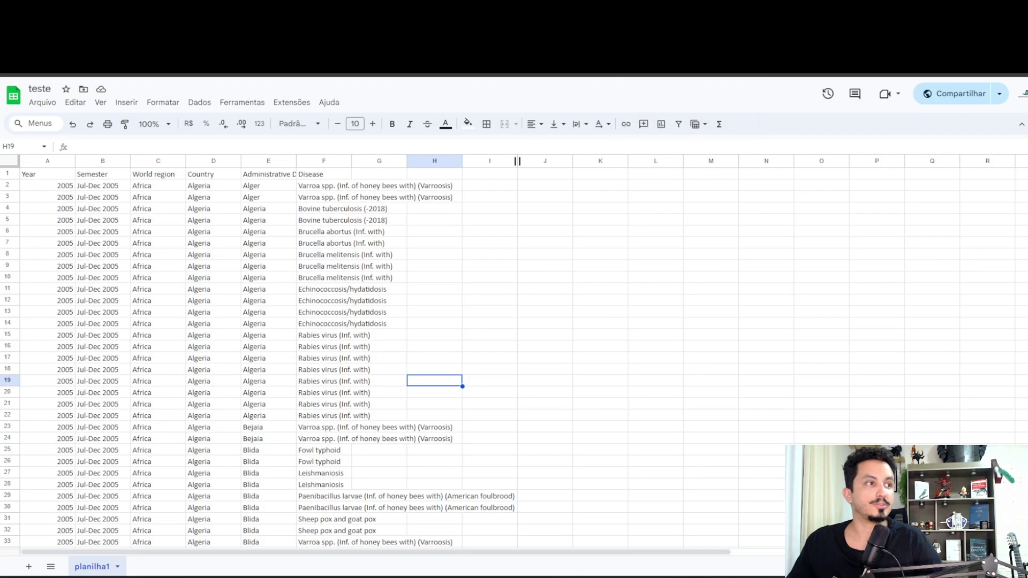
Step: Rename the planilha1 sheet tab to 'sheets'
double_click(94, 566)
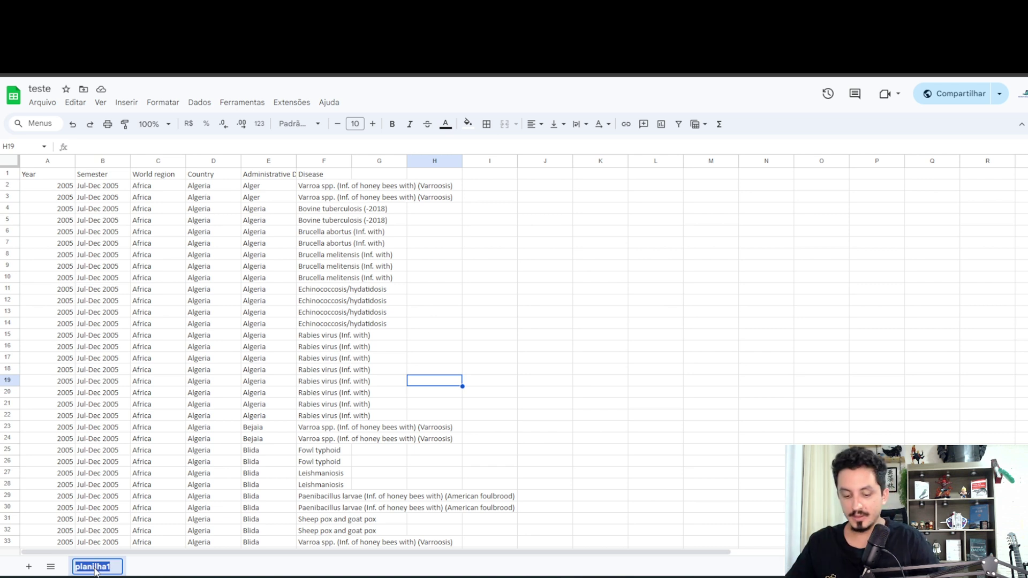
text(sheets)
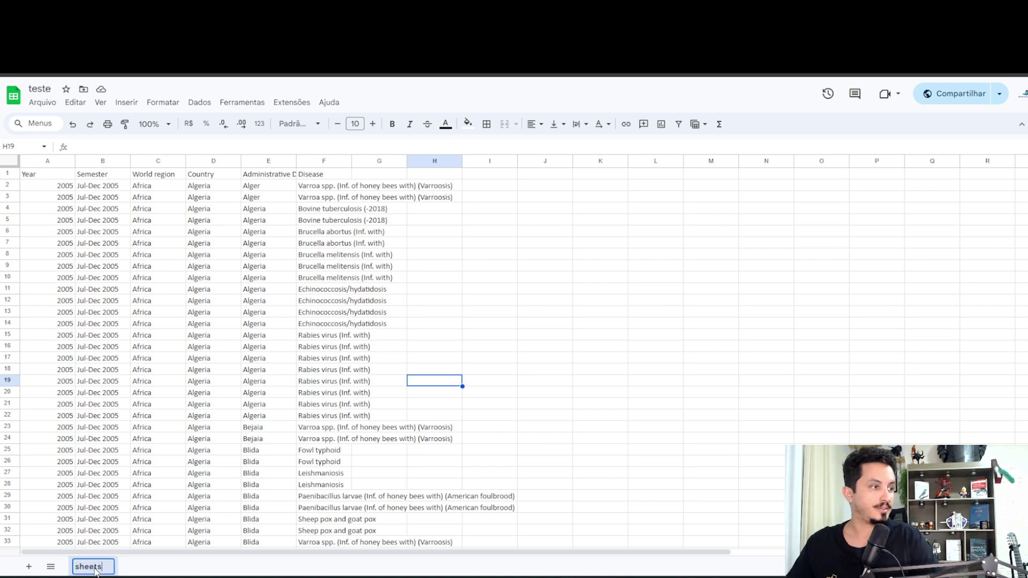
click(595, 393)
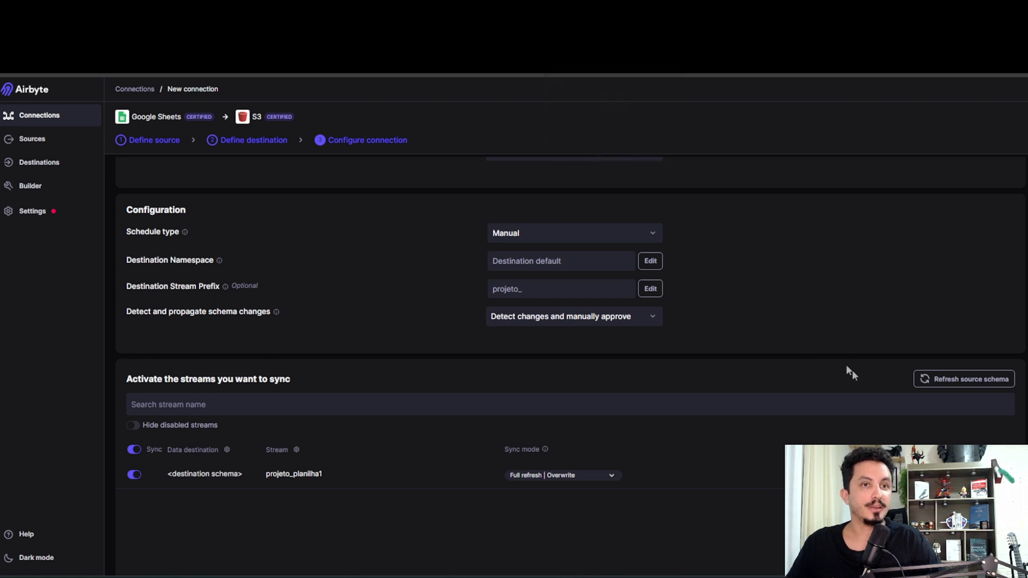
Step: Refresh the source schema, discarding unsaved changes, to pick up the rename
click(930, 381)
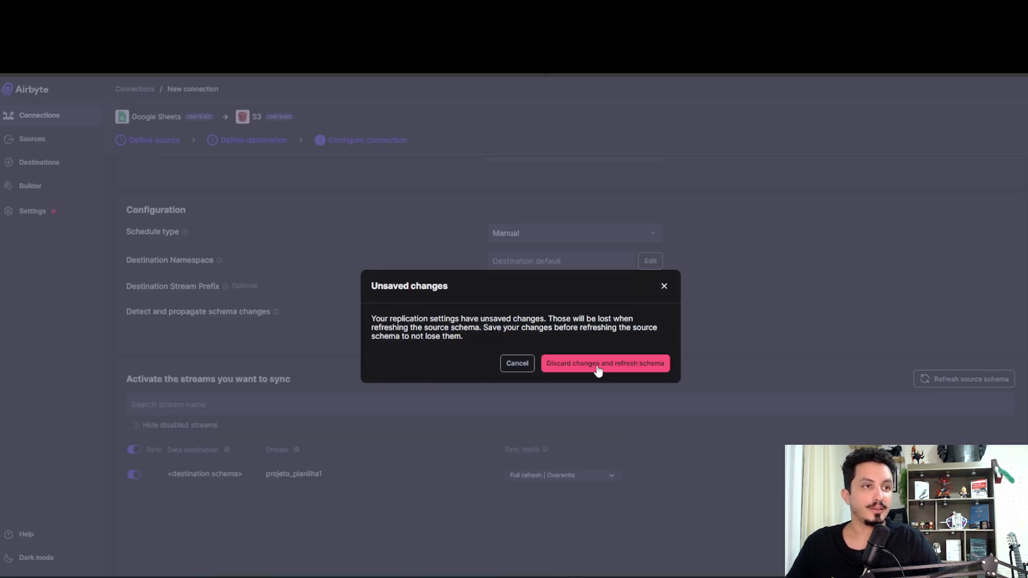
click(597, 368)
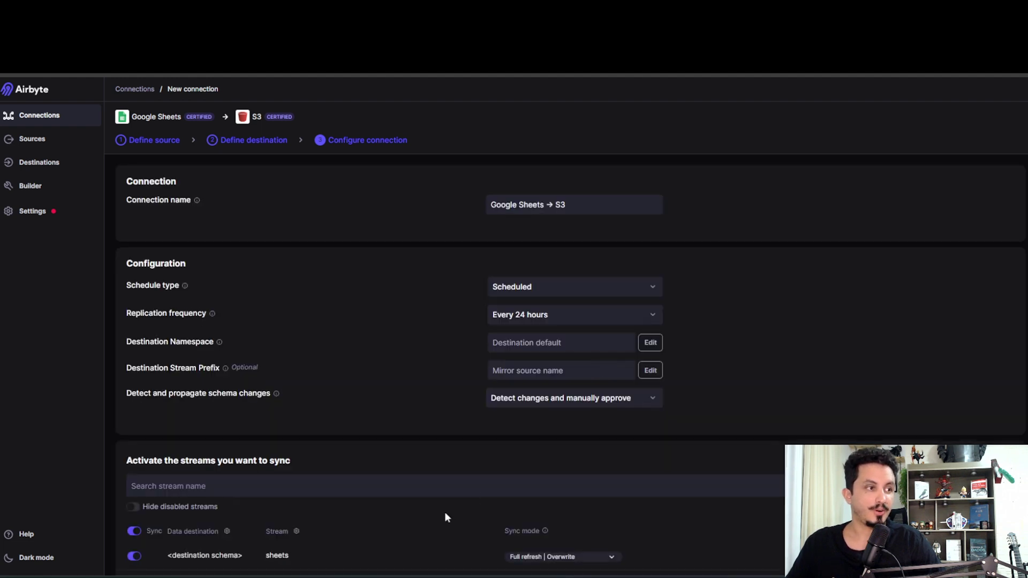
scroll(287, 541, down, 2)
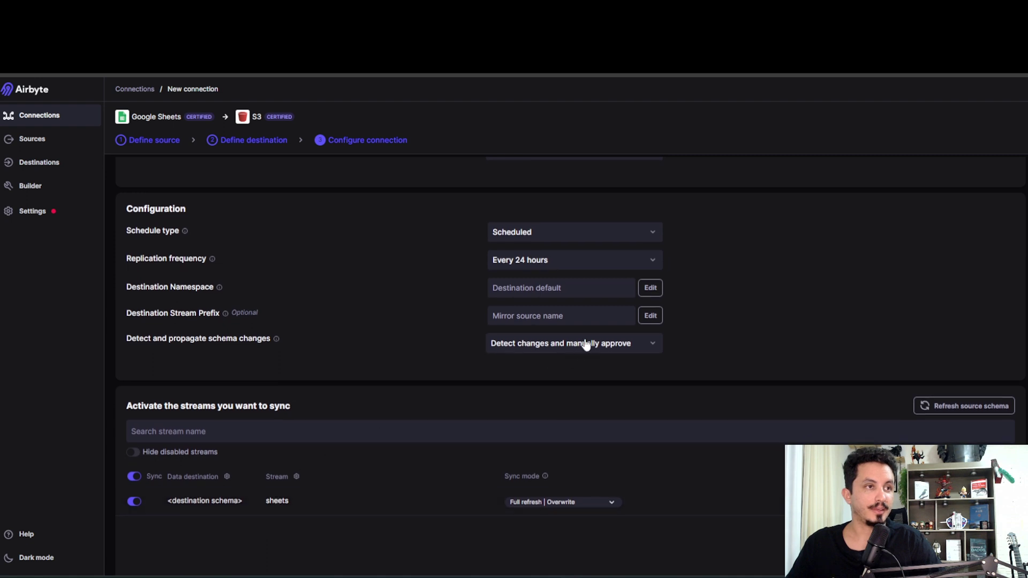
Step: Add the 'projeto_' prefix to destination stream names and open the projeto_sheets field details
click(650, 316)
click(421, 325)
click(438, 351)
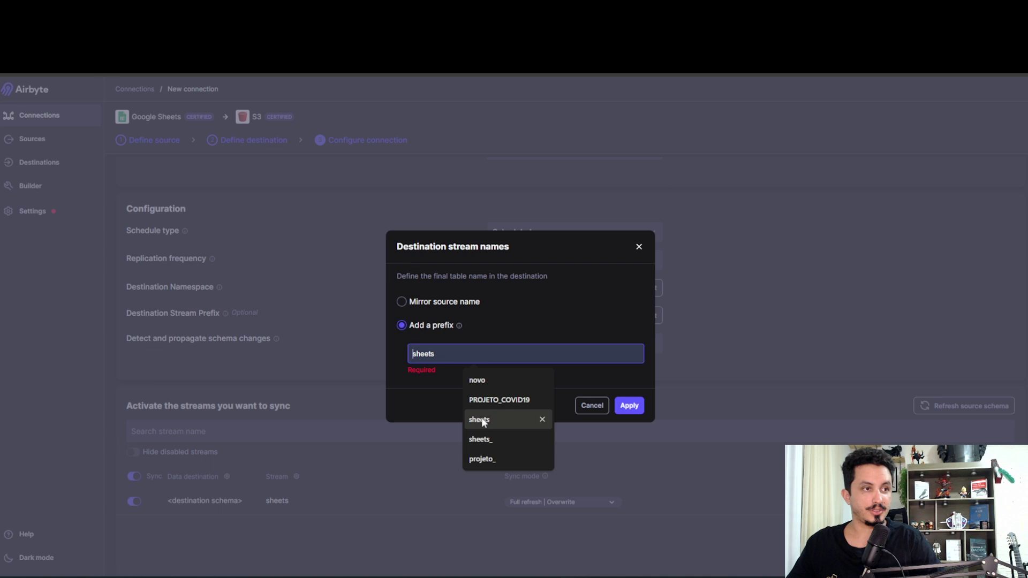
click(483, 459)
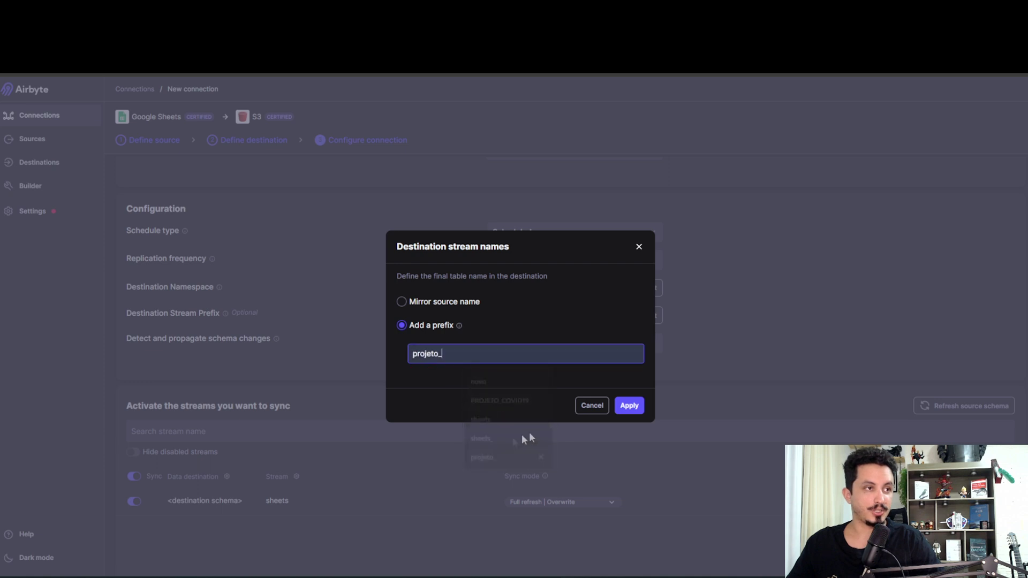
click(629, 407)
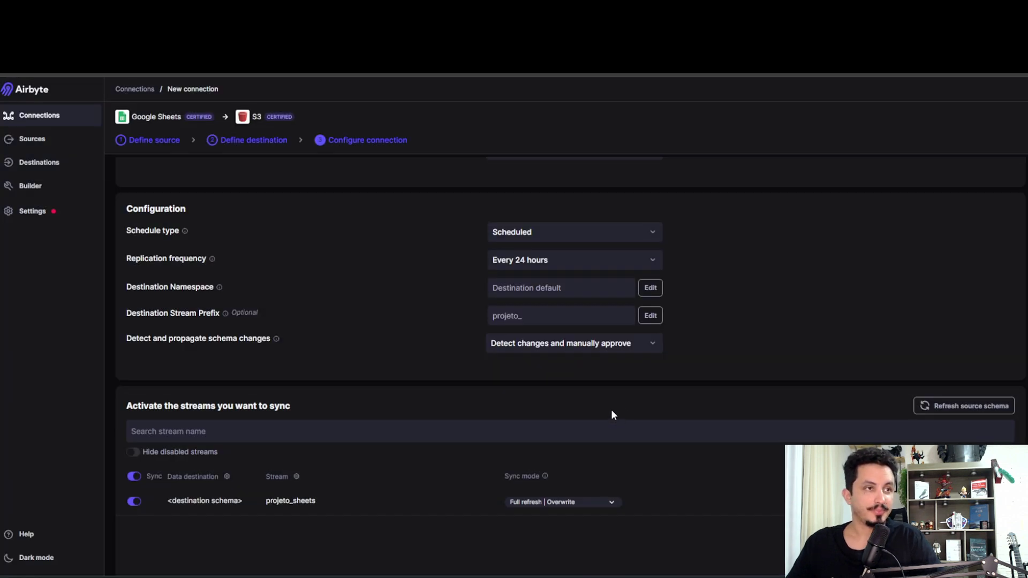
click(203, 503)
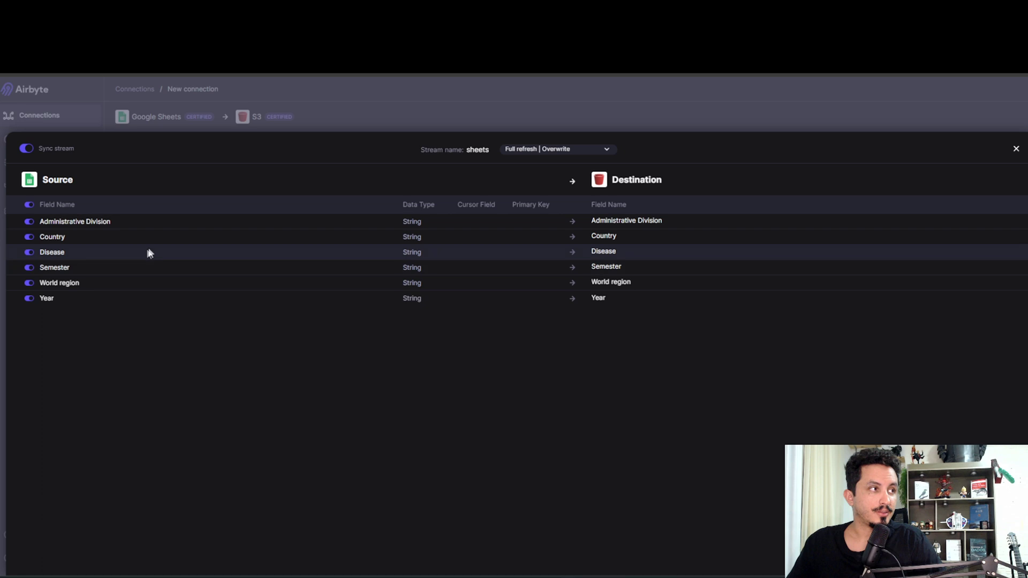
click(29, 221)
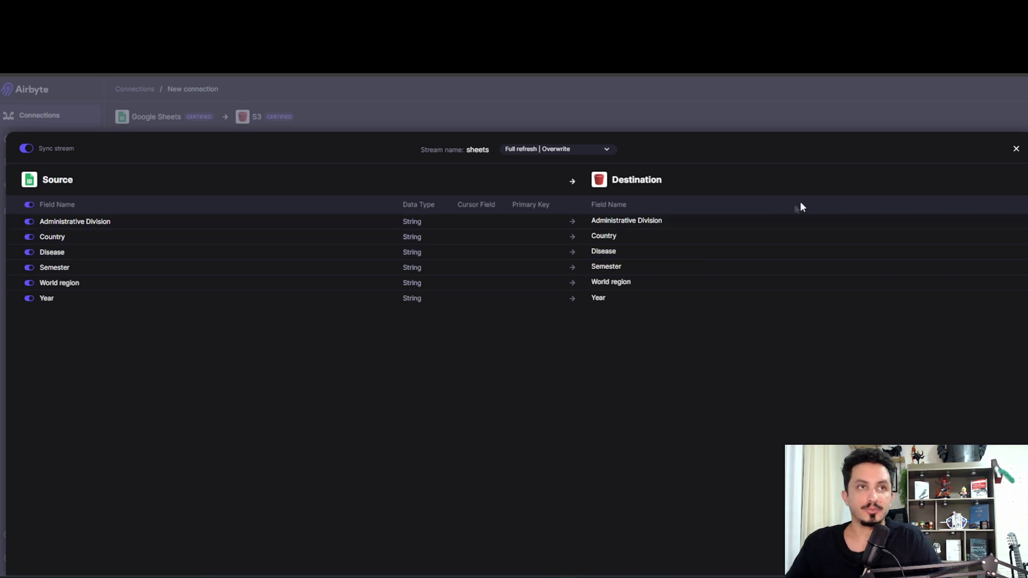
click(585, 156)
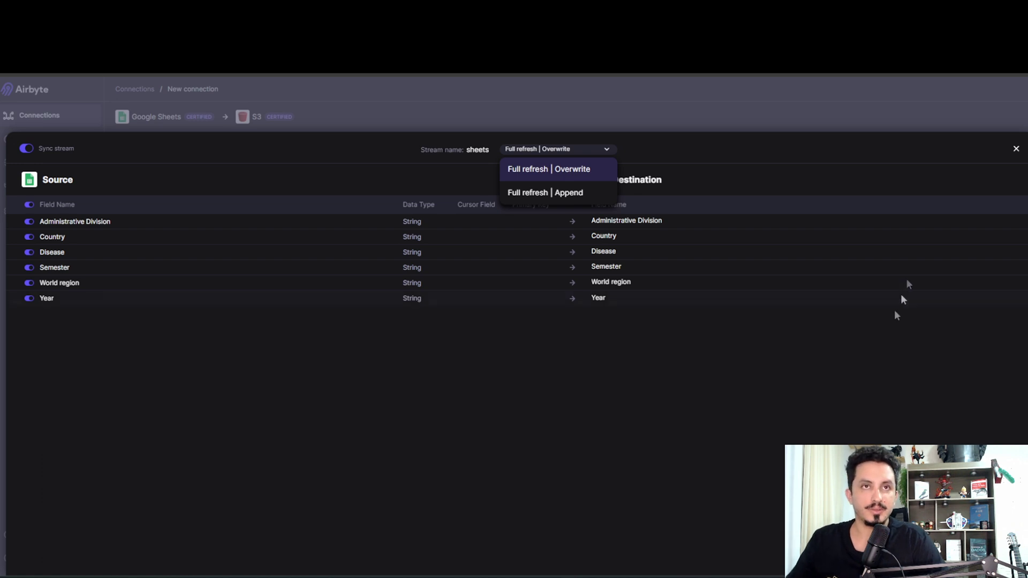
click(1016, 150)
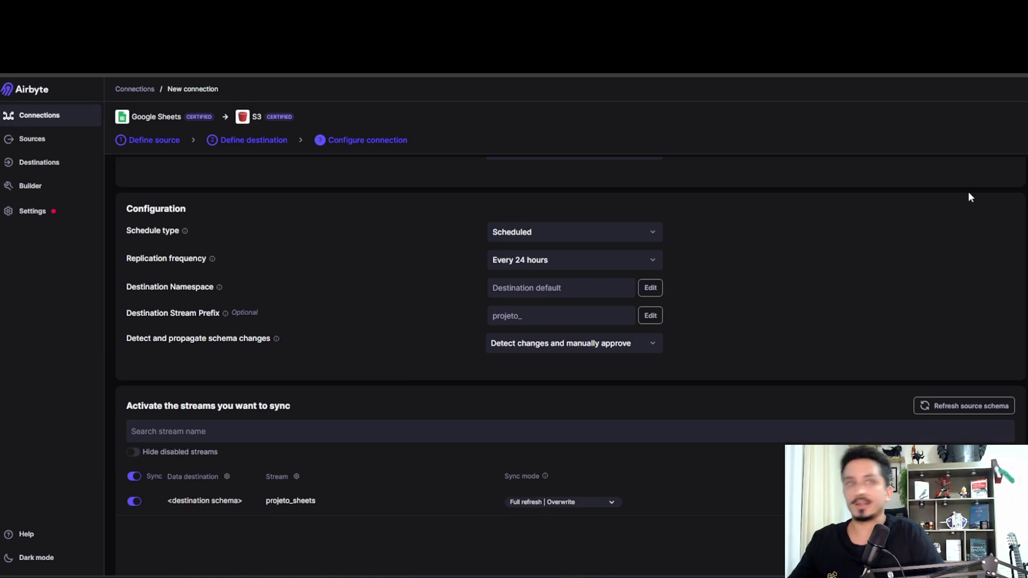
Step: Set the schedule type to Manual, leaving the schema-change handling option unchanged
scroll(722, 388, down, 3)
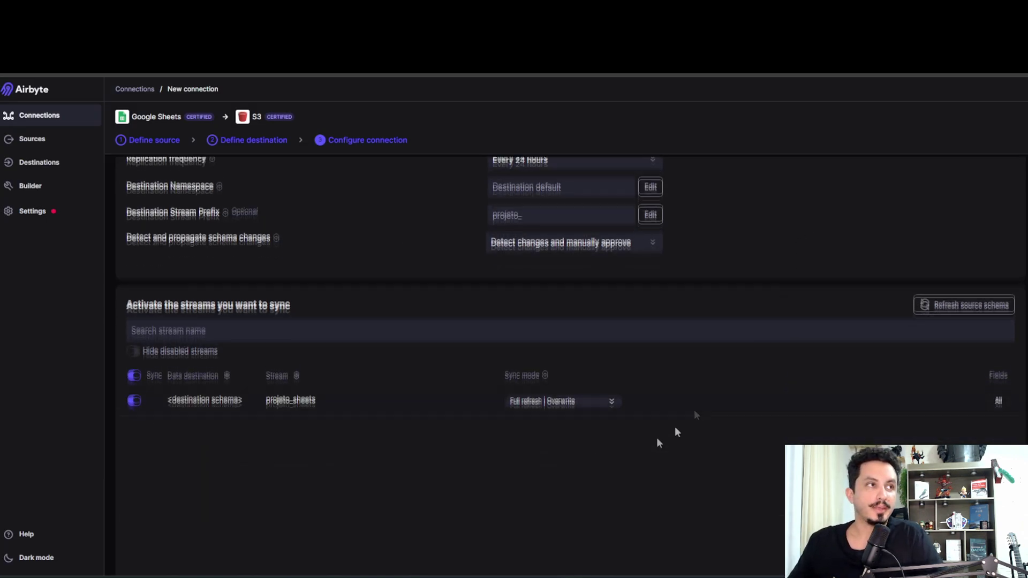
scroll(556, 426, up, 4)
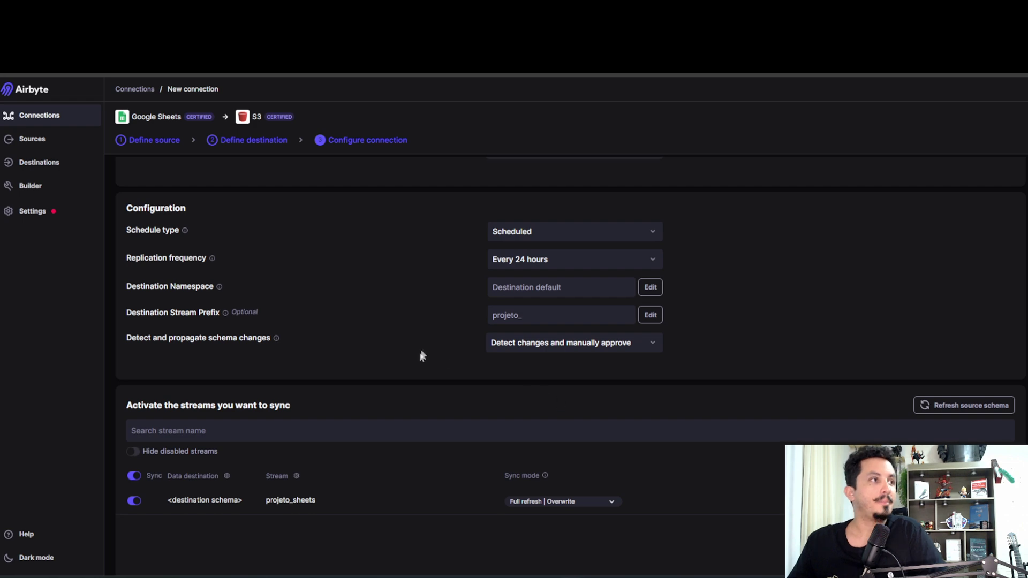
scroll(422, 365, up, 2)
scroll(482, 368, down, 7)
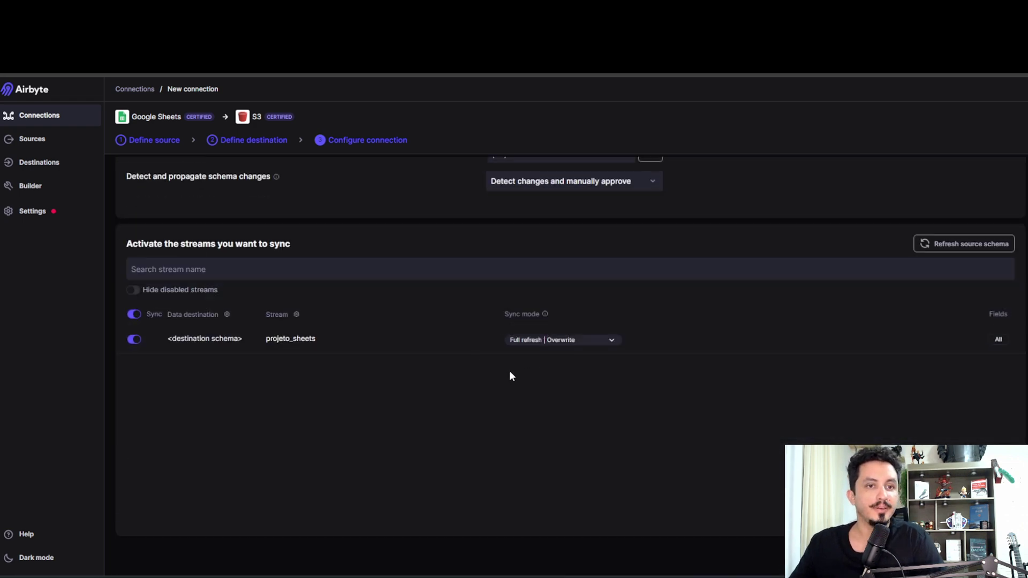
scroll(375, 396, up, 7)
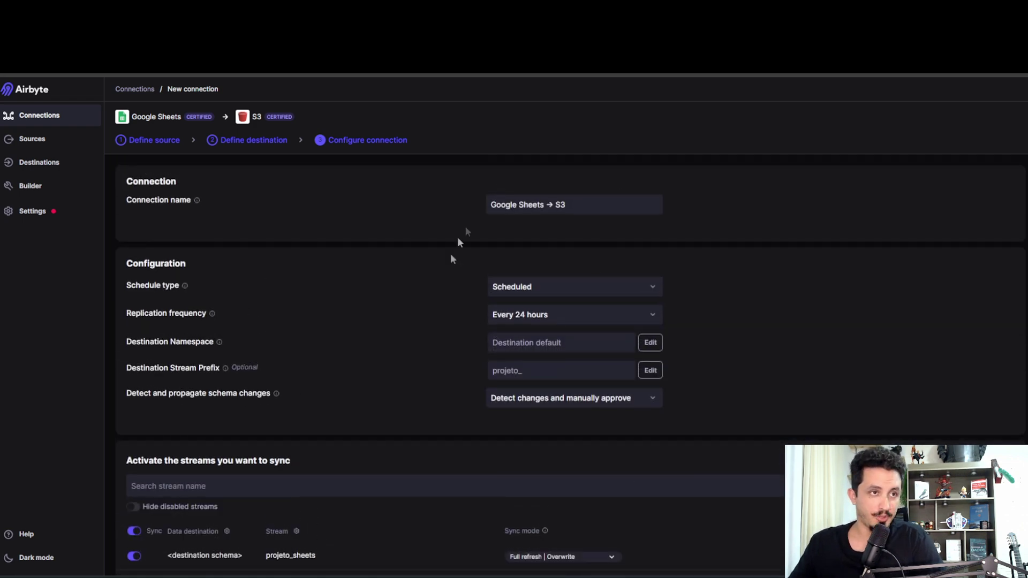
click(532, 293)
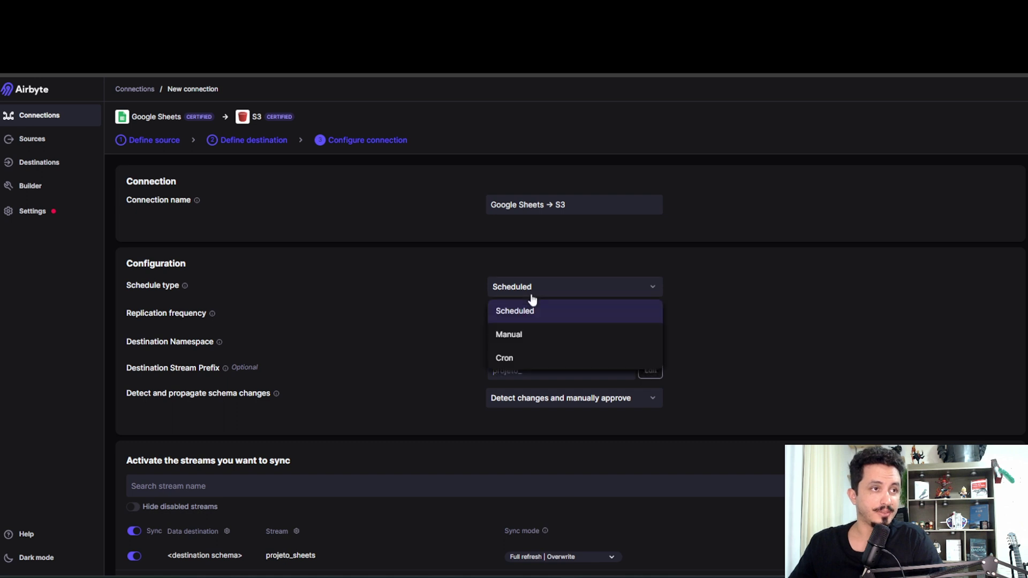
click(521, 335)
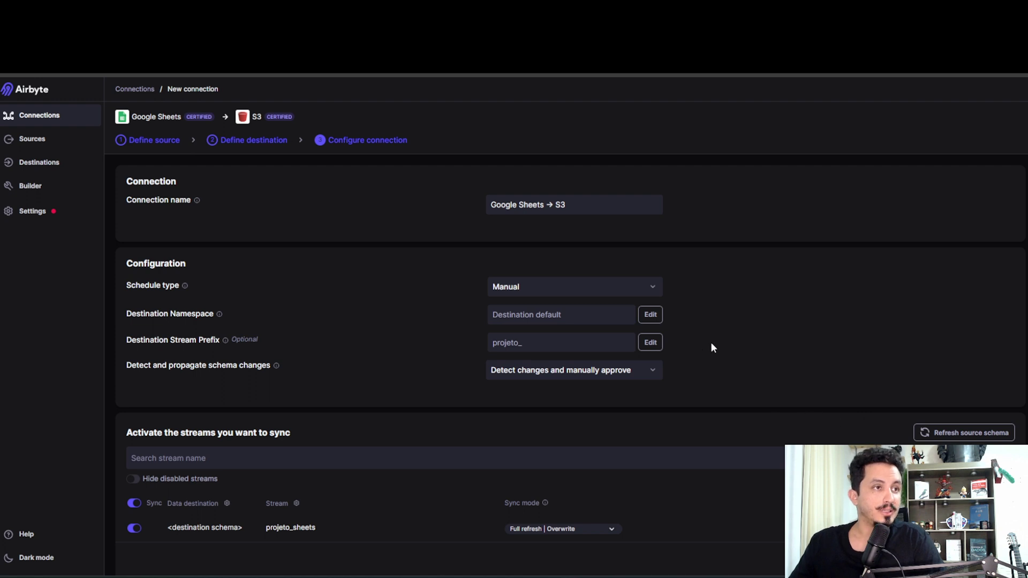
scroll(696, 340, down, 1)
click(603, 319)
click(761, 304)
scroll(338, 350, up, 1)
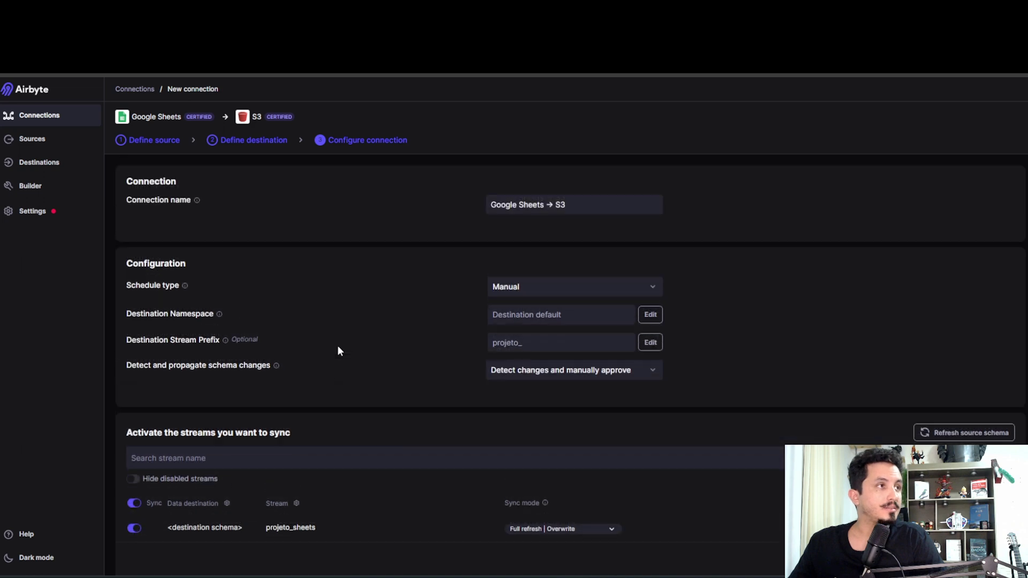
scroll(781, 314, down, 4)
Step: Set up the Google Sheets → S3 connection and view its Transformation tab
click(980, 557)
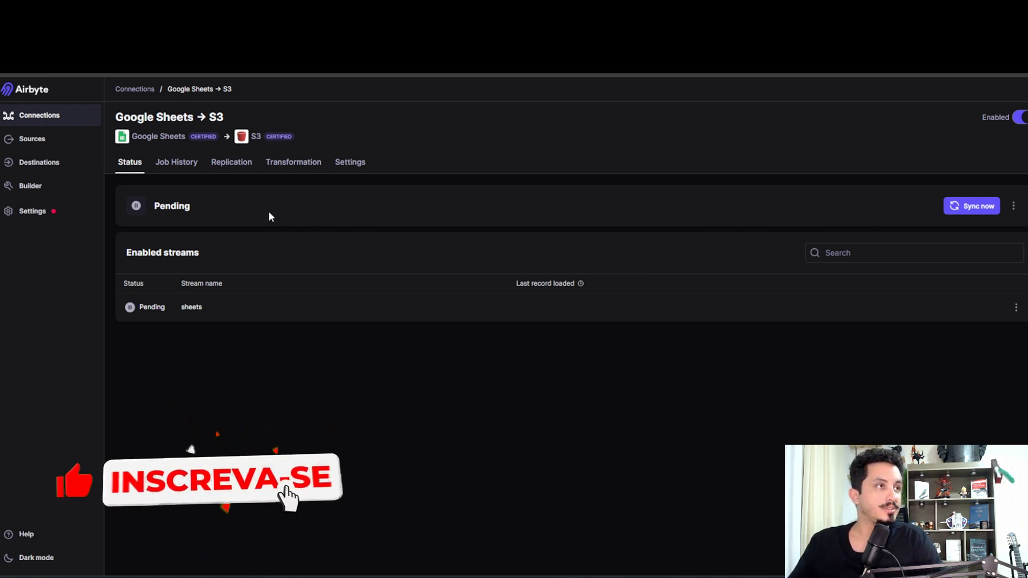
click(300, 171)
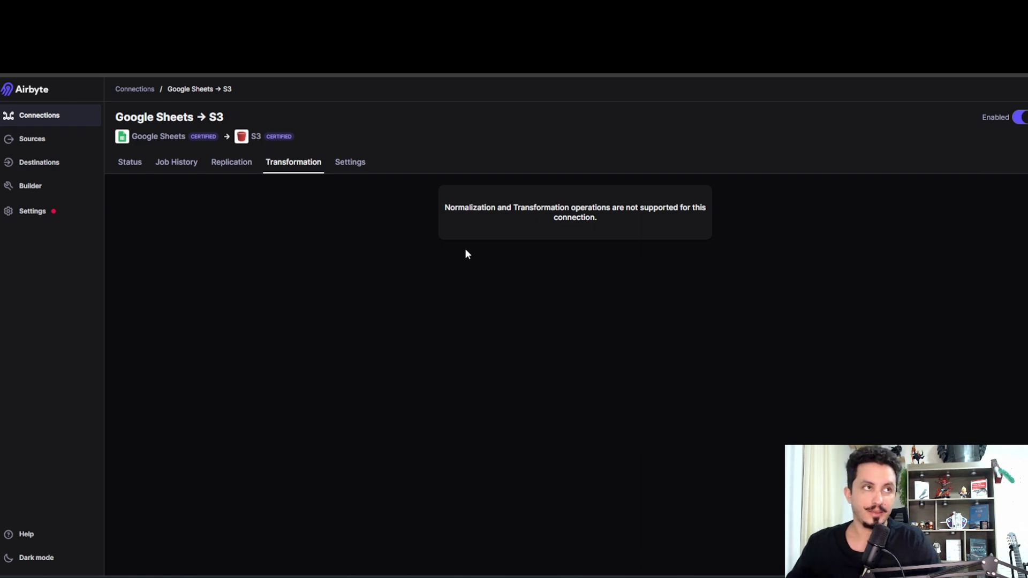
Step: Toggle schema update notifications in connection settings, then leave for workspace Settings without saving
click(353, 167)
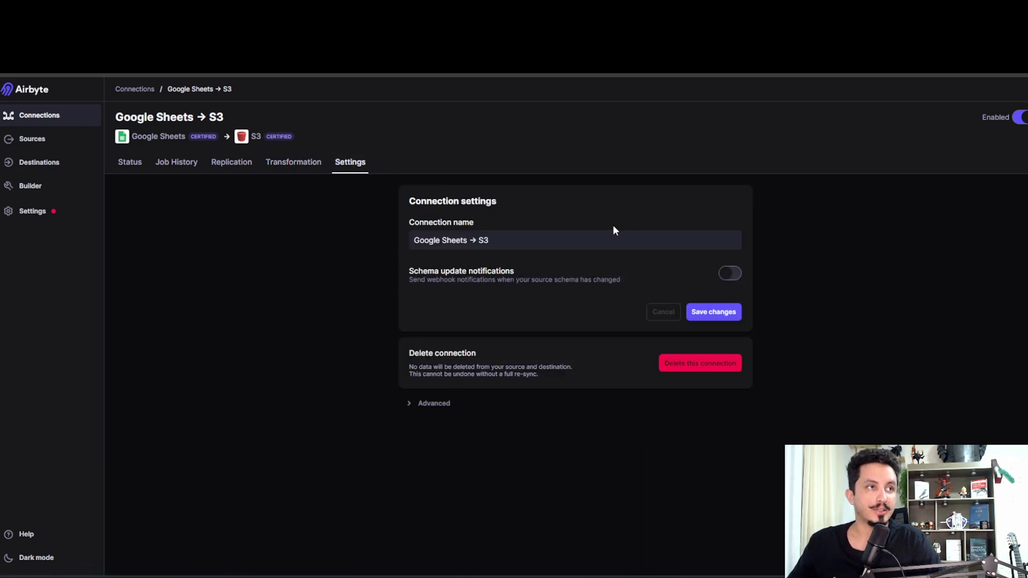
click(598, 244)
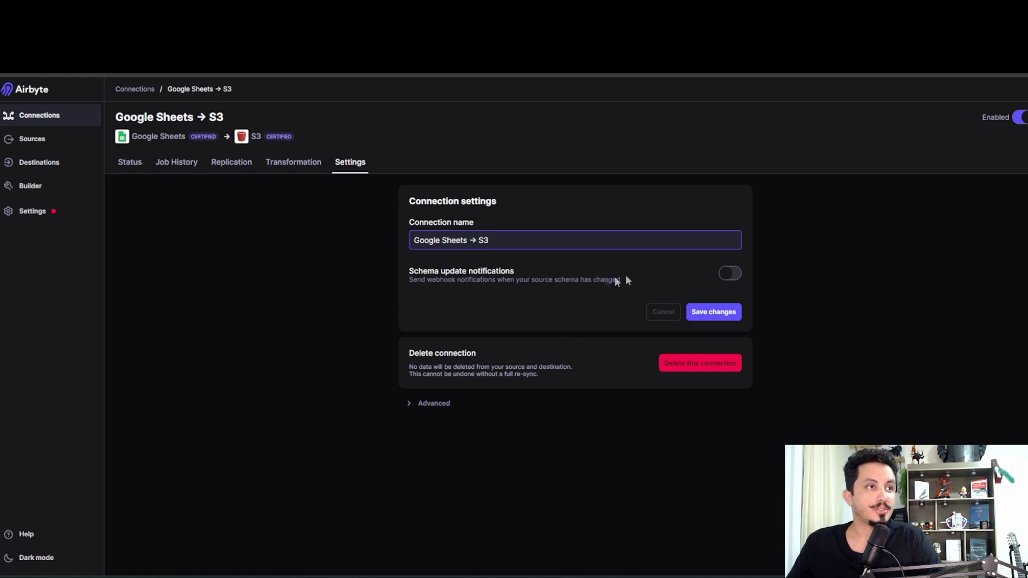
click(729, 274)
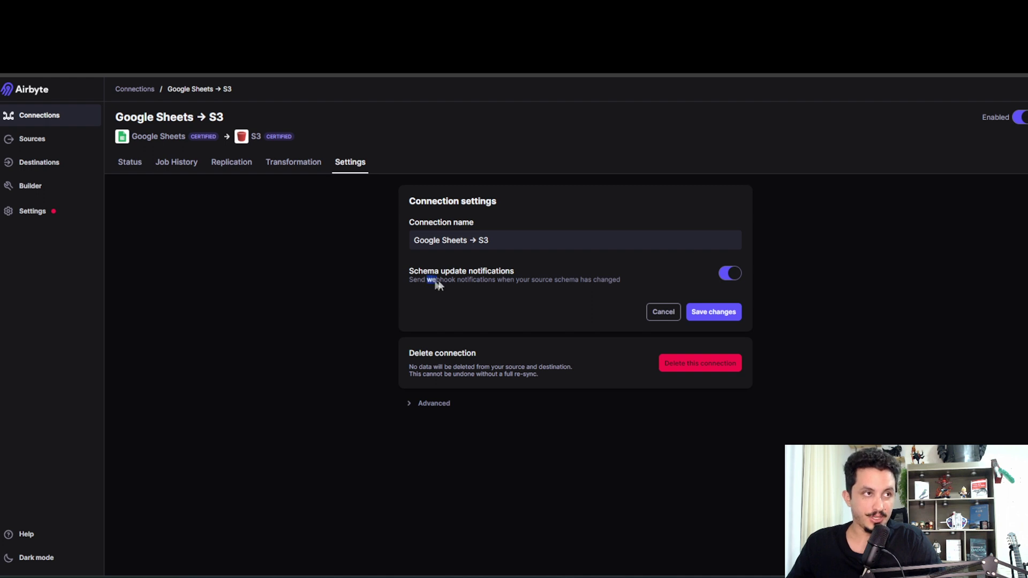
drag(448, 282, 456, 282)
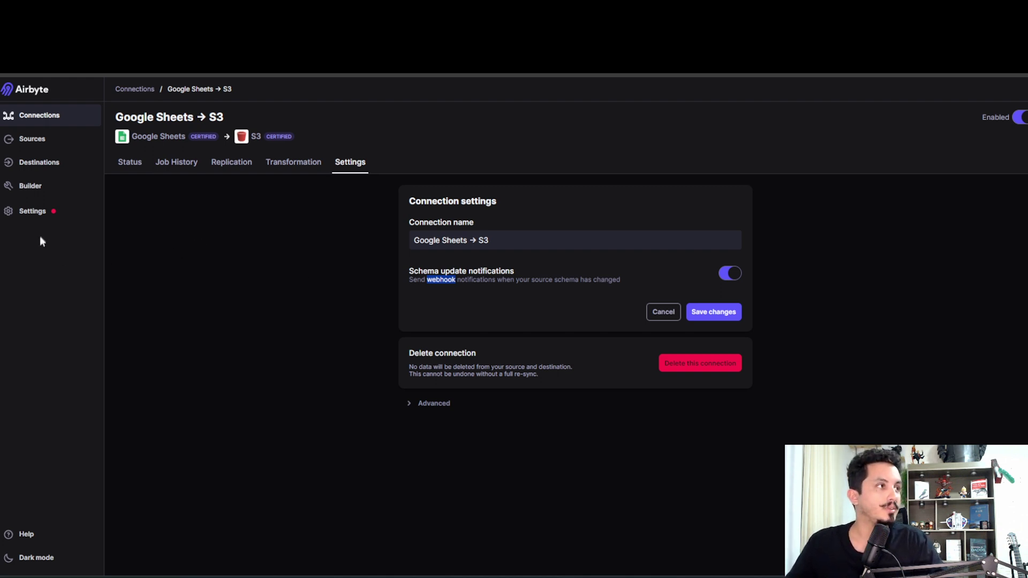
click(42, 212)
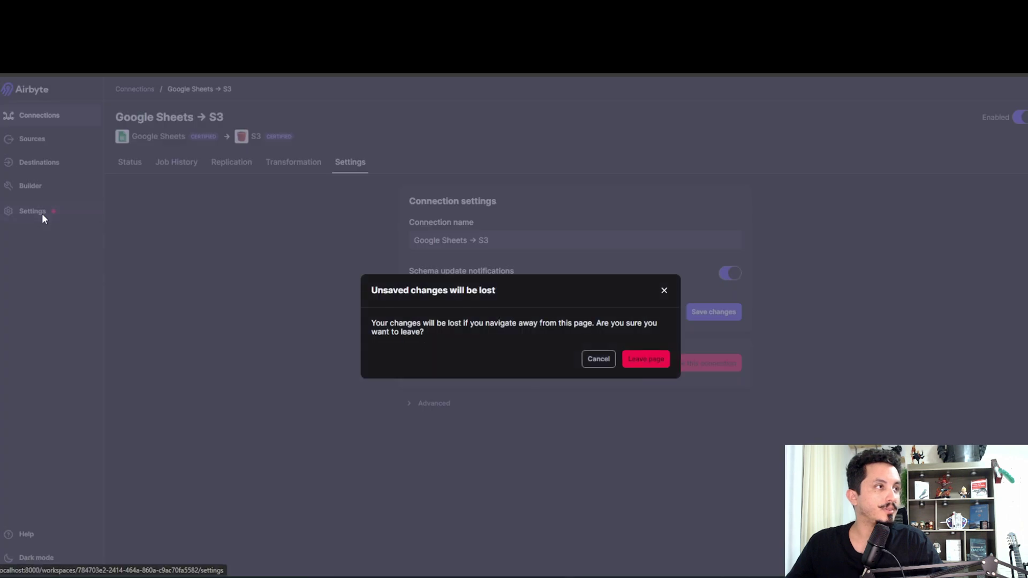
click(654, 368)
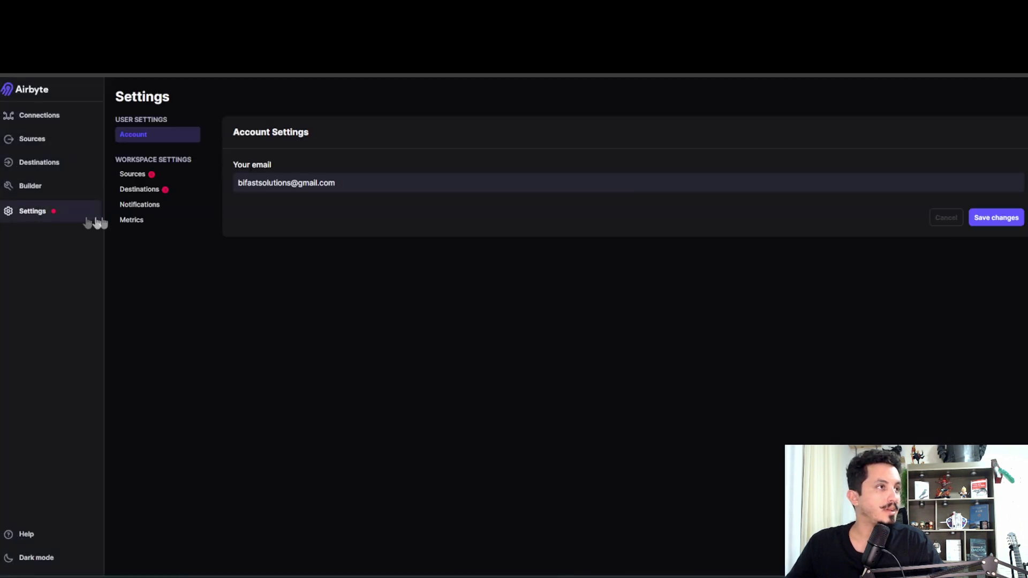
Step: Check workspace notifications, leaving the Failed syncs webhook off, and return to Connections
click(130, 221)
click(135, 206)
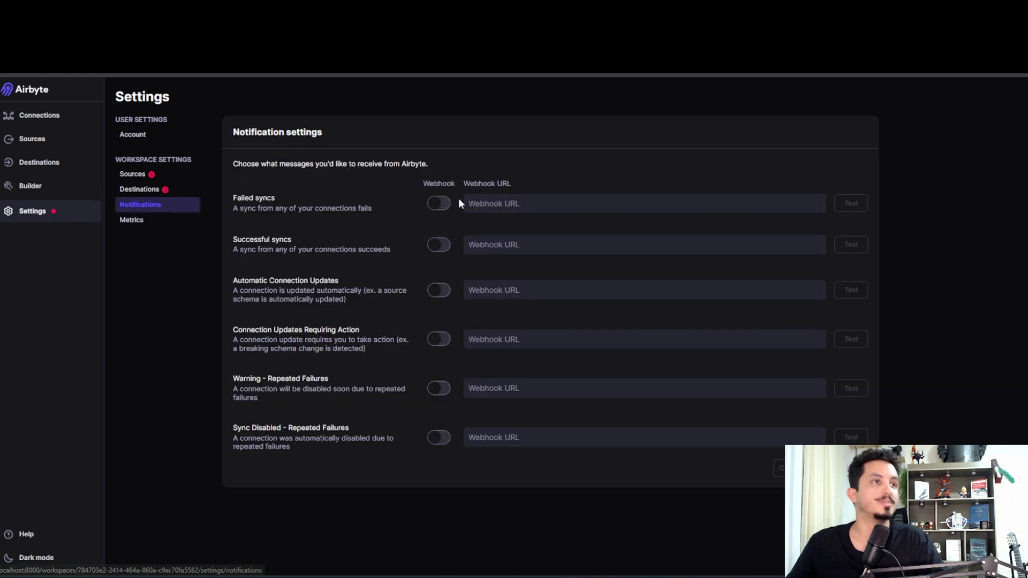
click(440, 204)
click(440, 206)
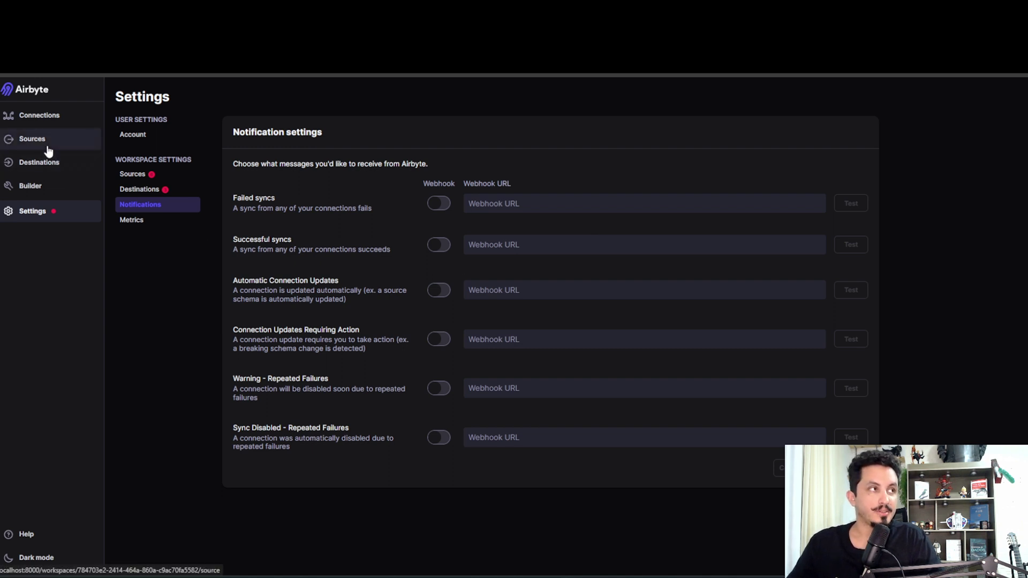
click(52, 124)
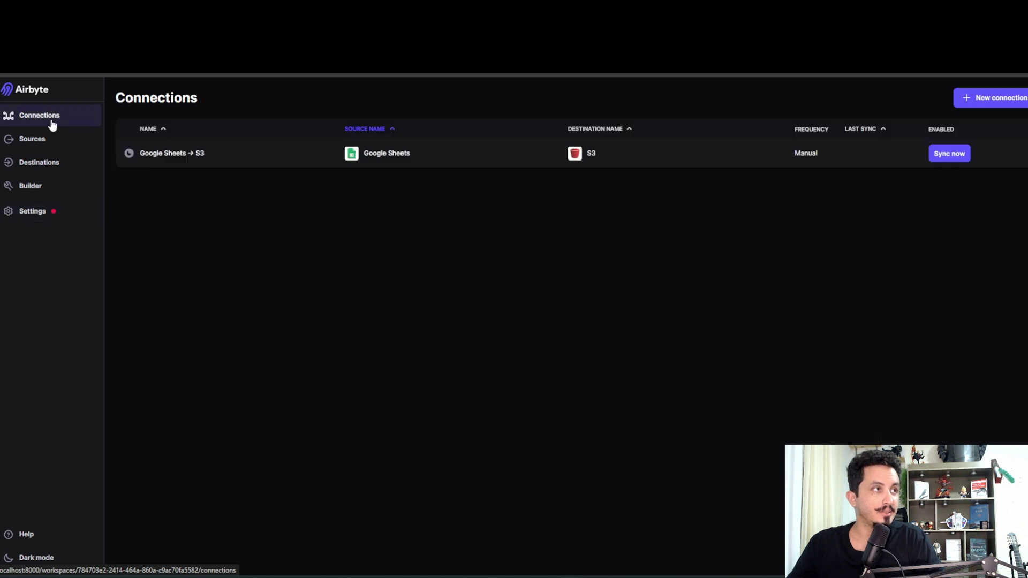
Step: Open the Google Sheets → S3 connection and start a manual sync from Status
click(259, 161)
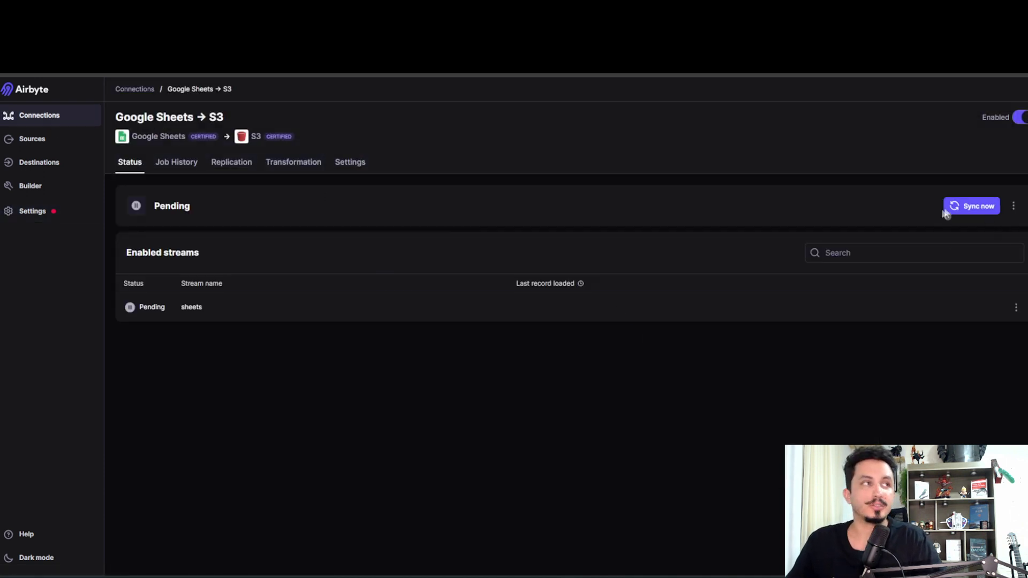
click(176, 166)
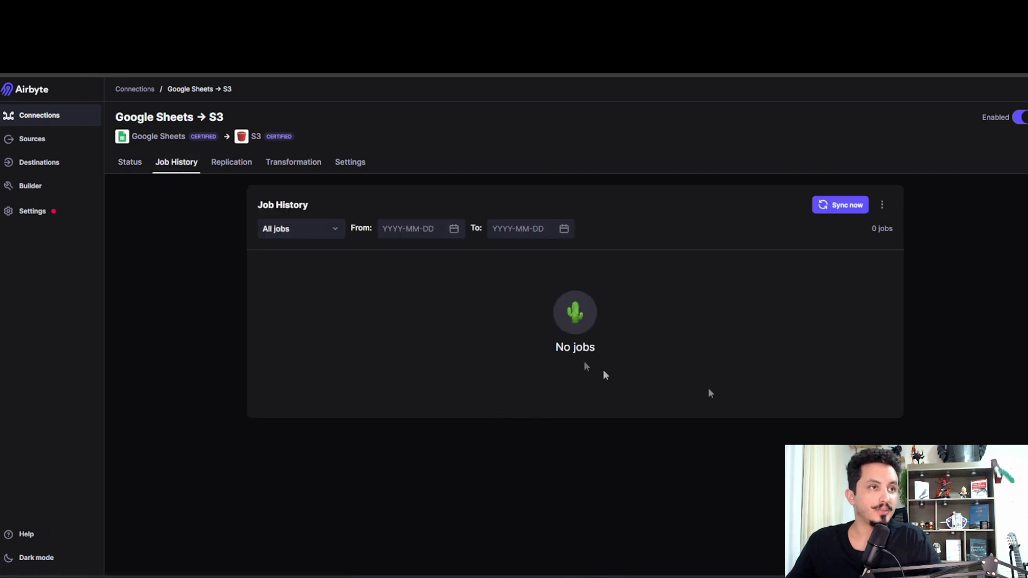
click(134, 170)
click(966, 208)
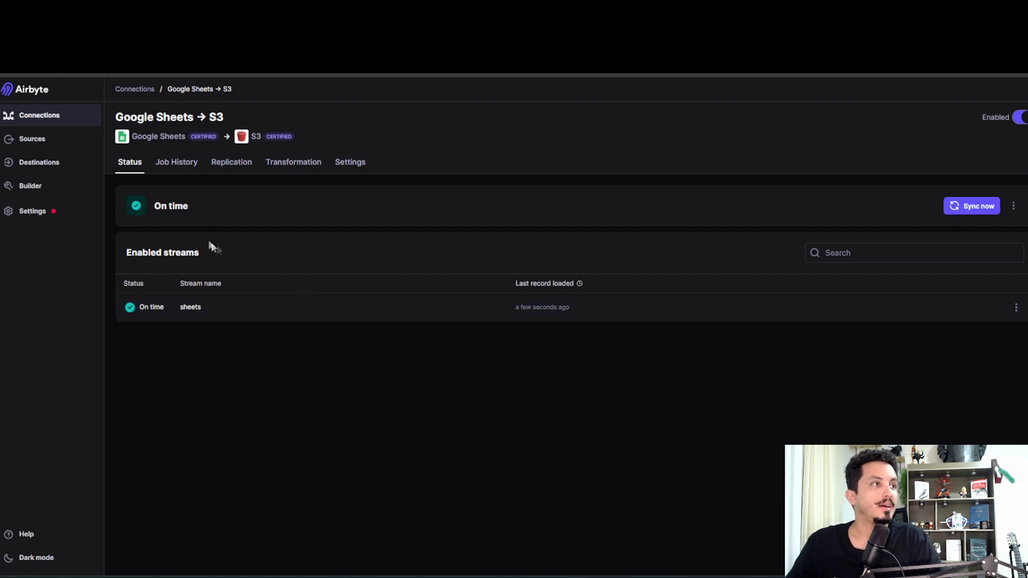
Step: Check Job History for the succeeded sync of 35 records in 33s
click(177, 162)
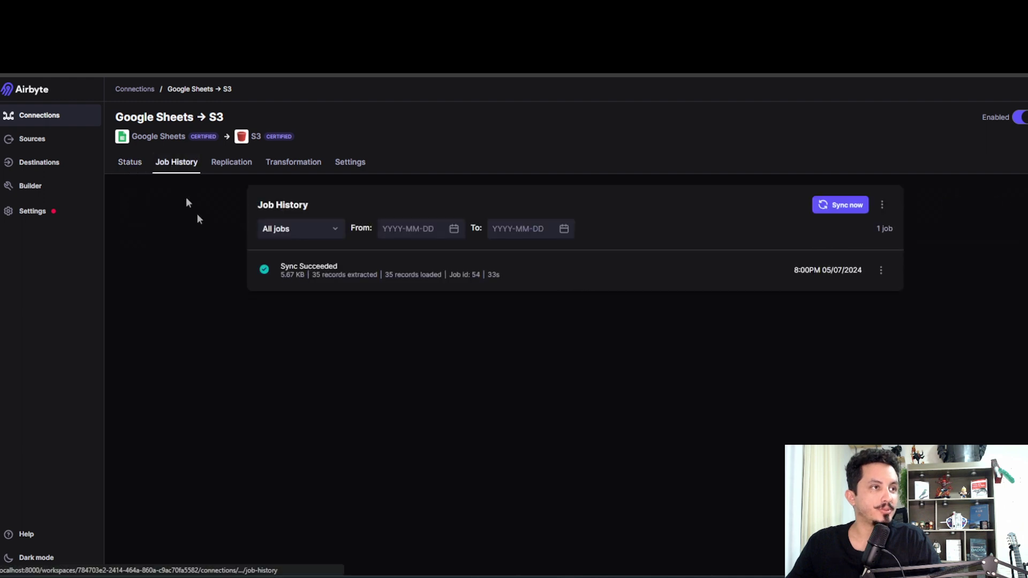
drag(491, 275, 500, 276)
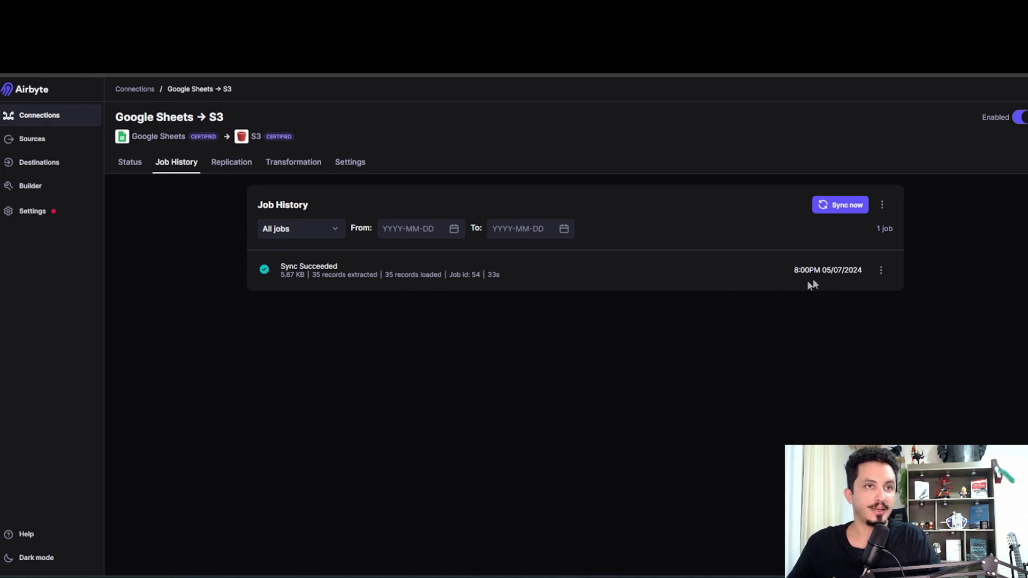
click(881, 270)
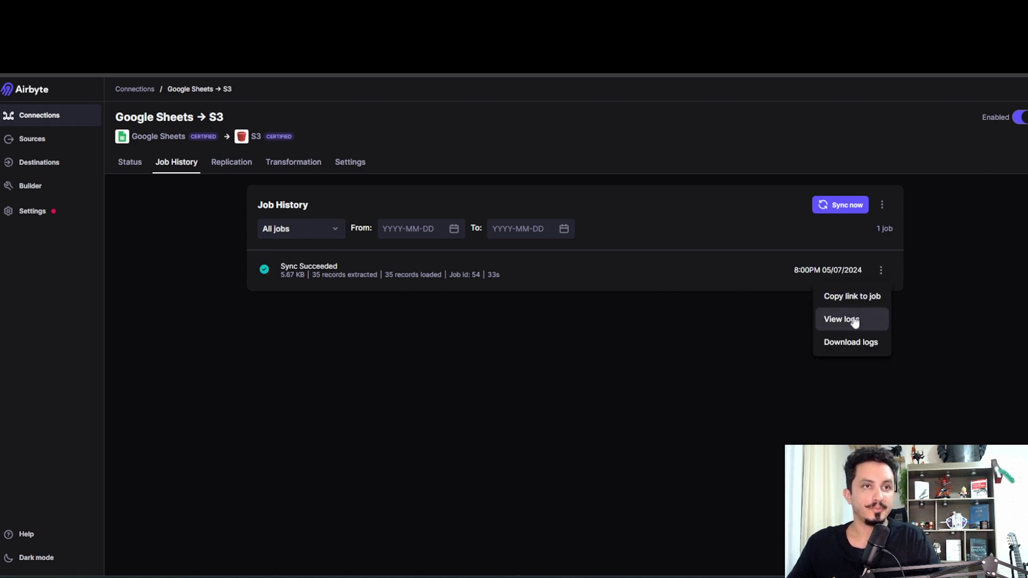
click(853, 320)
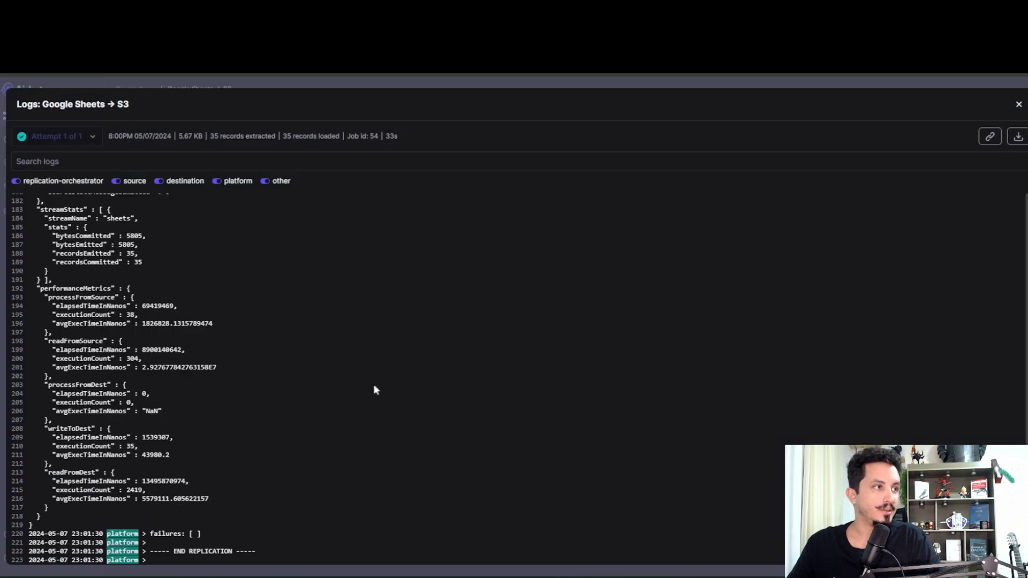
scroll(348, 384, up, 5)
scroll(303, 384, up, 6)
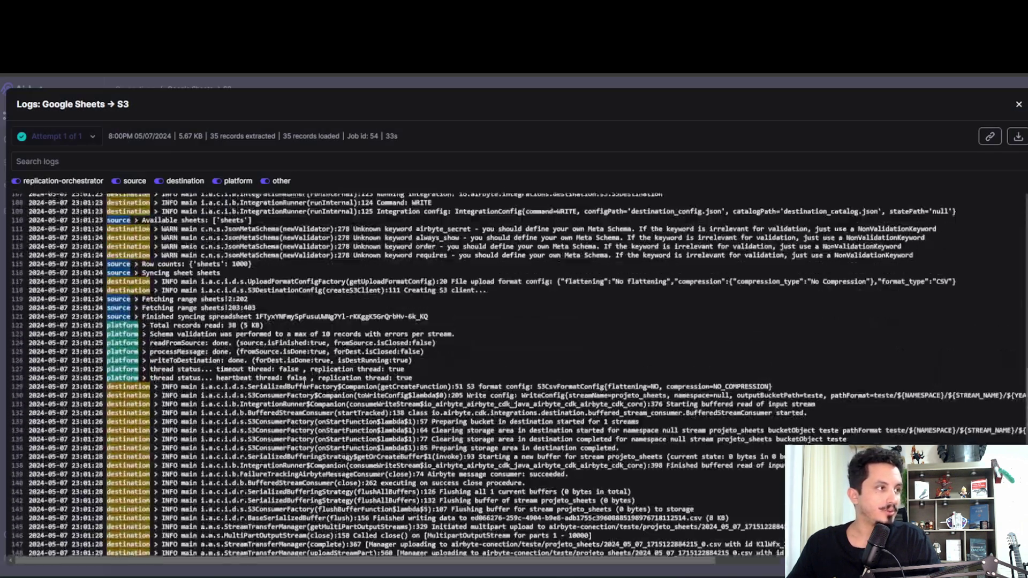
scroll(303, 384, up, 6)
scroll(303, 384, up, 6)
scroll(303, 384, up, 6)
scroll(307, 386, up, 3)
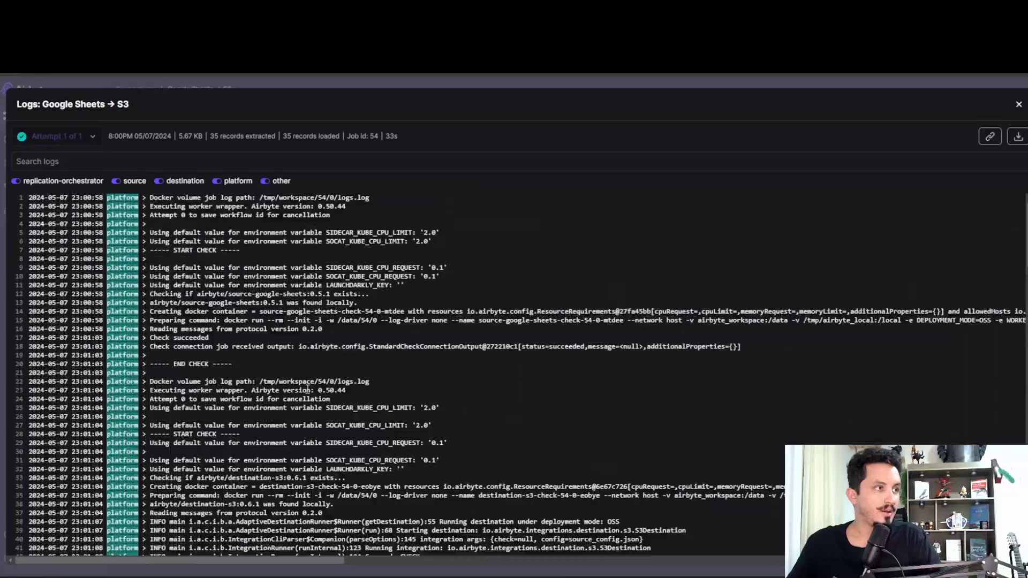
scroll(313, 401, down, 10)
scroll(313, 402, down, 10)
scroll(316, 404, down, 5)
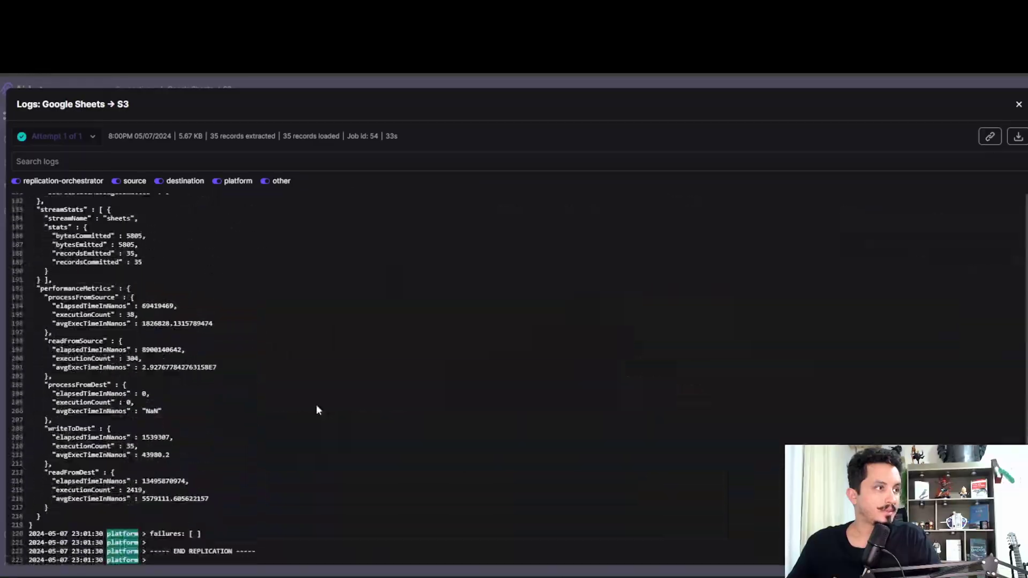
scroll(316, 410, up, 5)
scroll(330, 434, up, 3)
scroll(332, 433, up, 7)
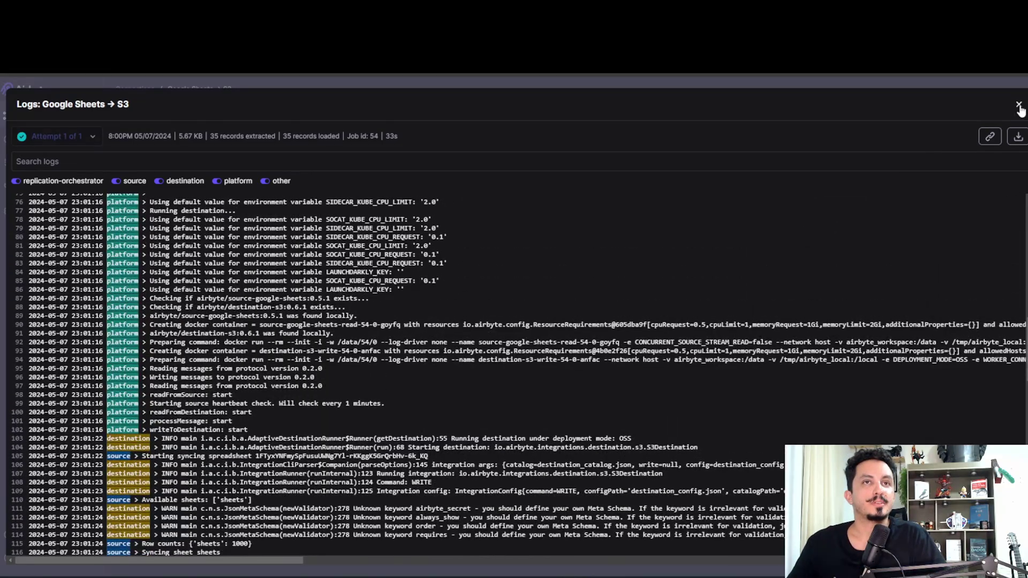
click(1019, 104)
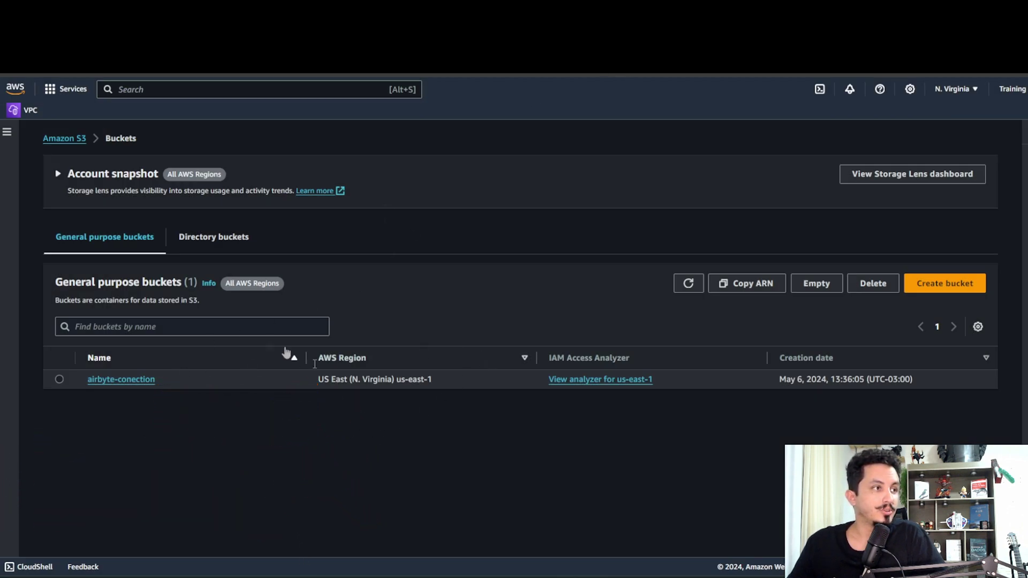
Step: Open the airbyte-conection bucket, refresh its object list, and enter the teste/ folder
click(134, 381)
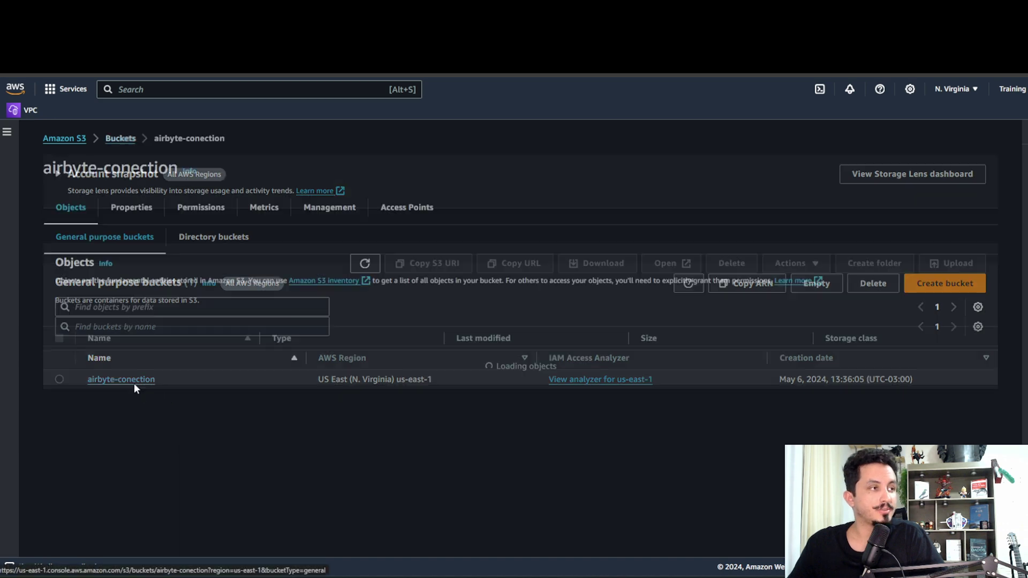
click(364, 263)
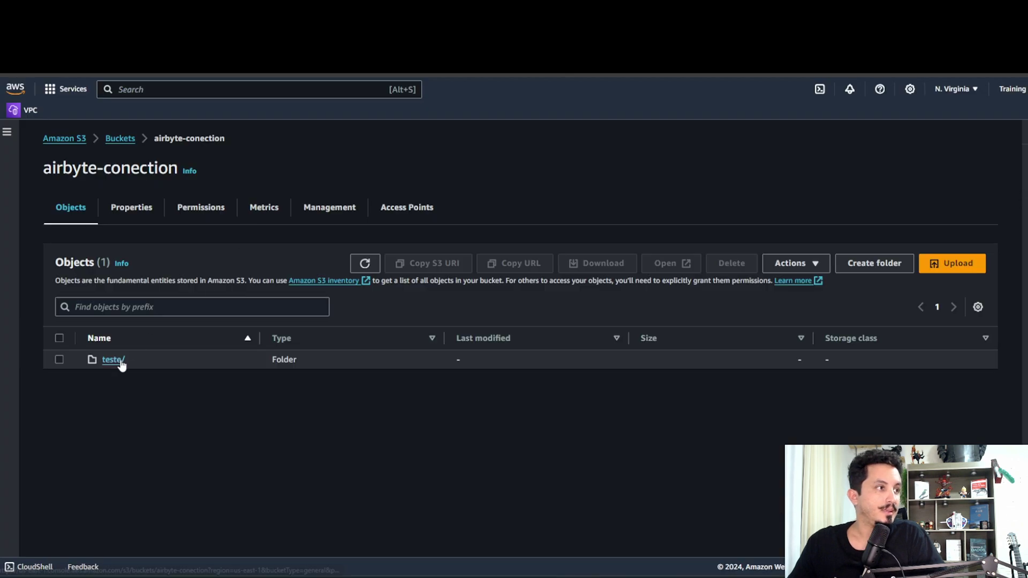
click(113, 359)
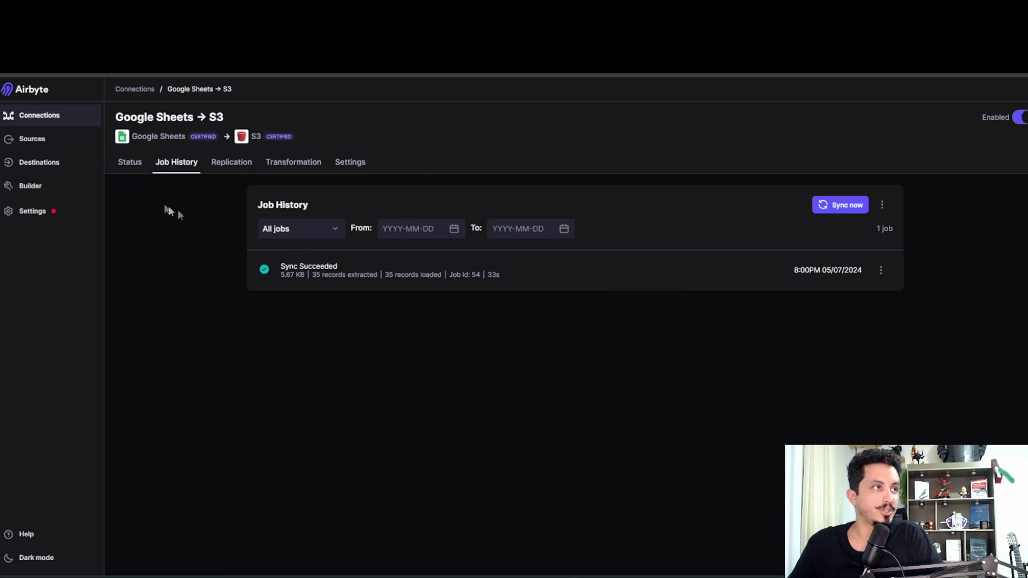
Step: Check the connection's Replication tab, confirming the destination stream is named projeto_sheets
click(129, 162)
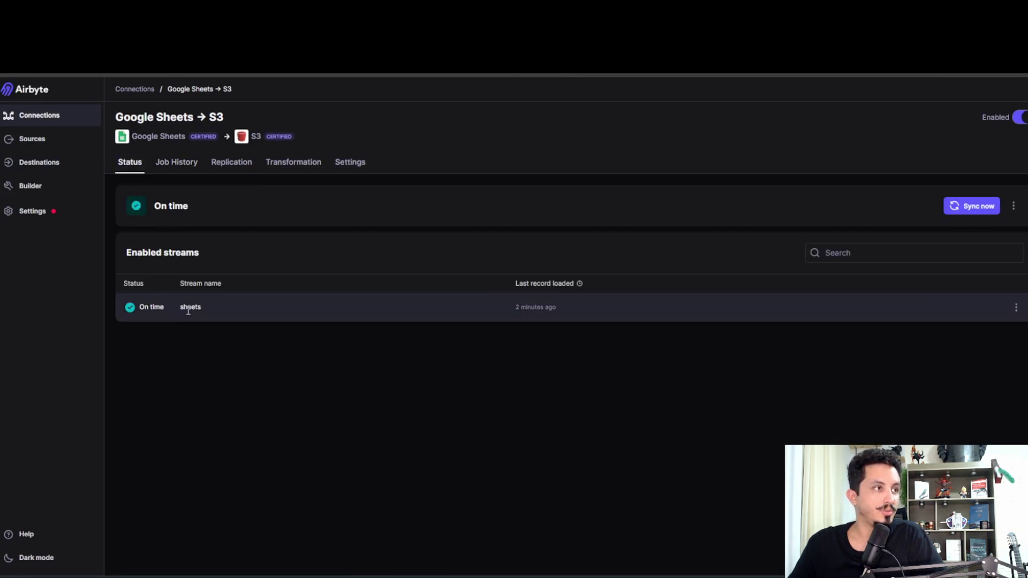
click(161, 162)
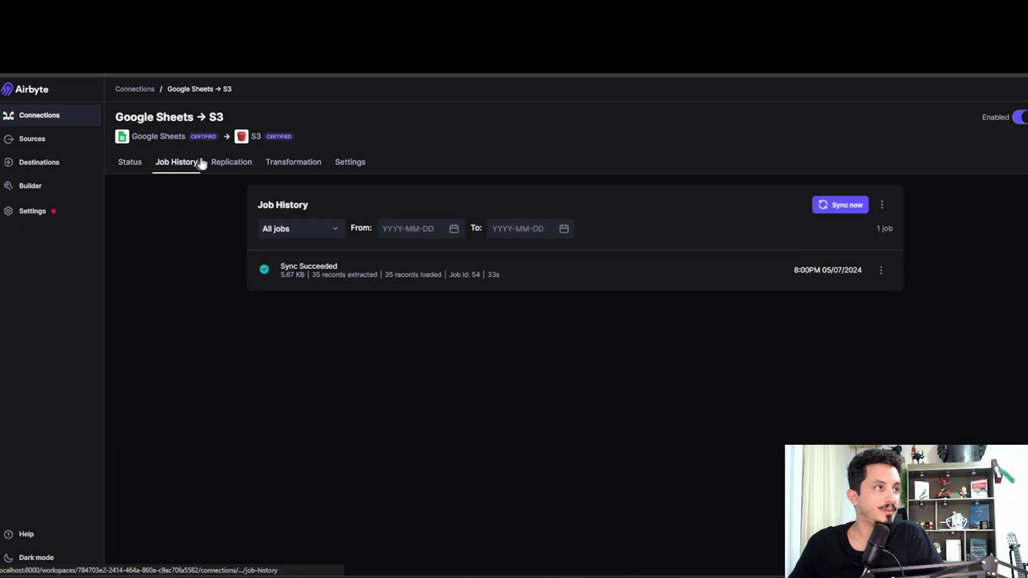
click(214, 162)
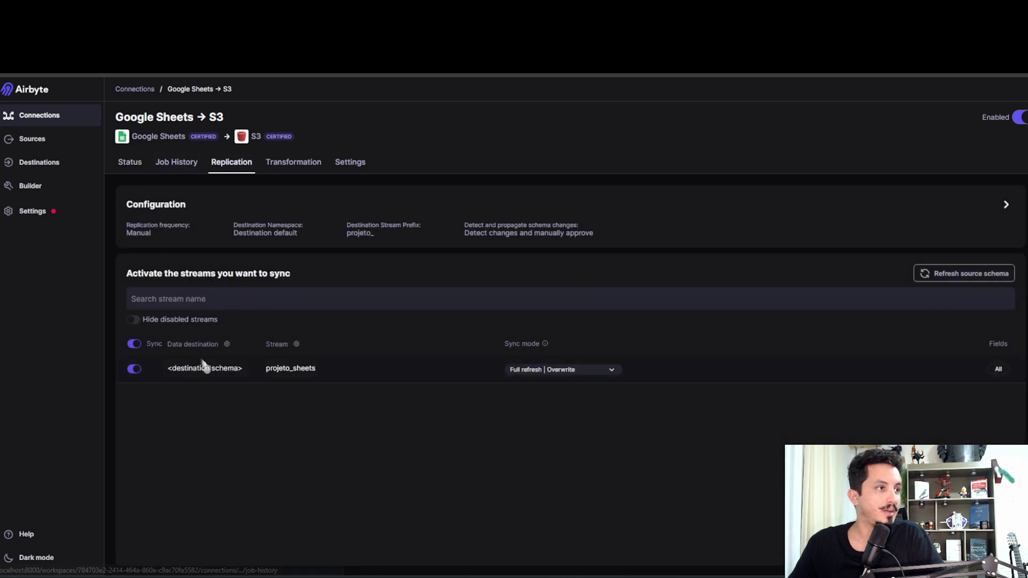
drag(264, 373, 319, 372)
click(319, 372)
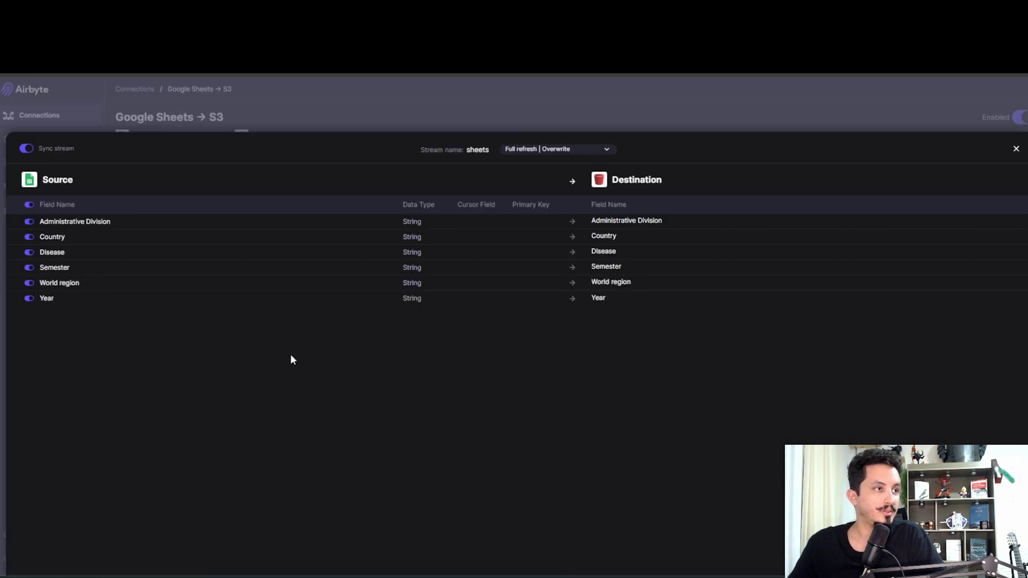
click(1016, 149)
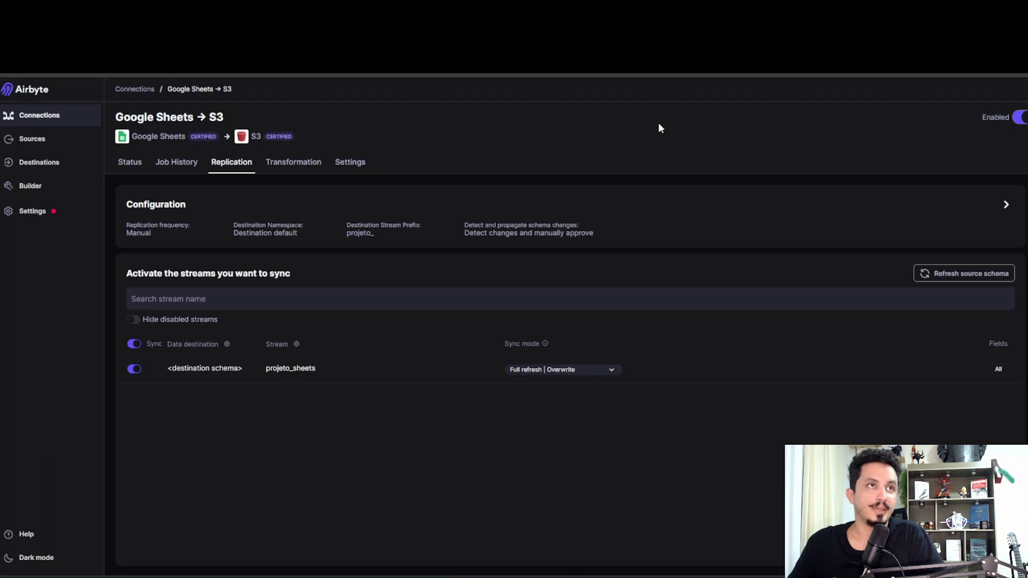
key(ctrl+Tab)
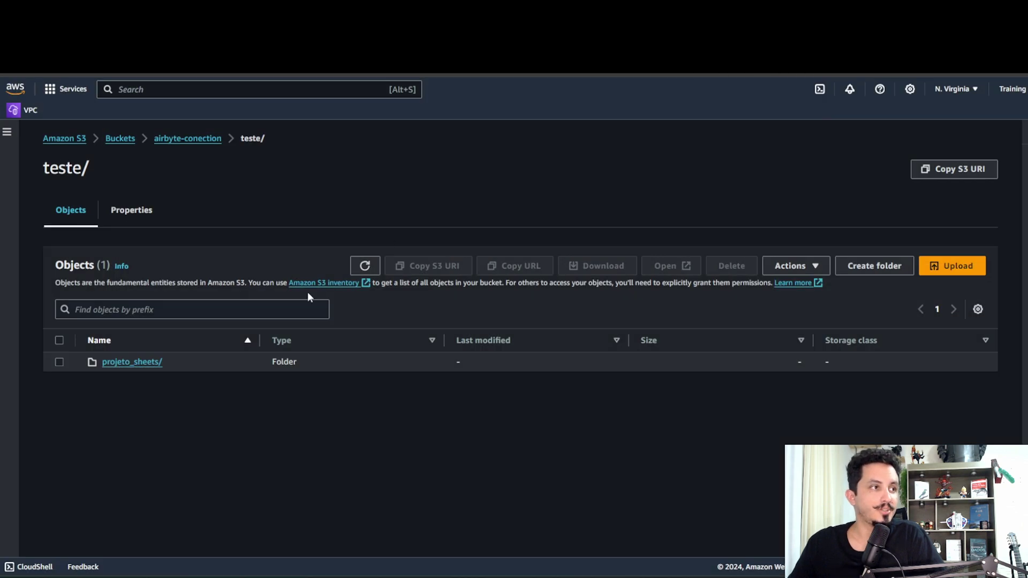
Step: Open the projeto_sheets/ folder to find the 8.5 KB CSV file
click(107, 362)
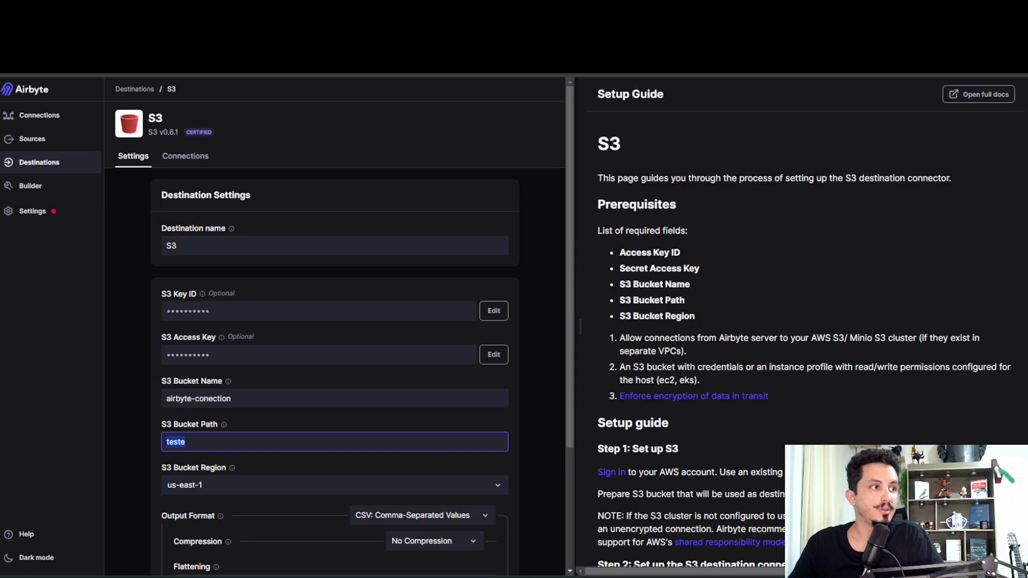
Step: Confirm the S3 destination's Output Format is still CSV, then return to the connection's replication settings
scroll(361, 457, down, 3)
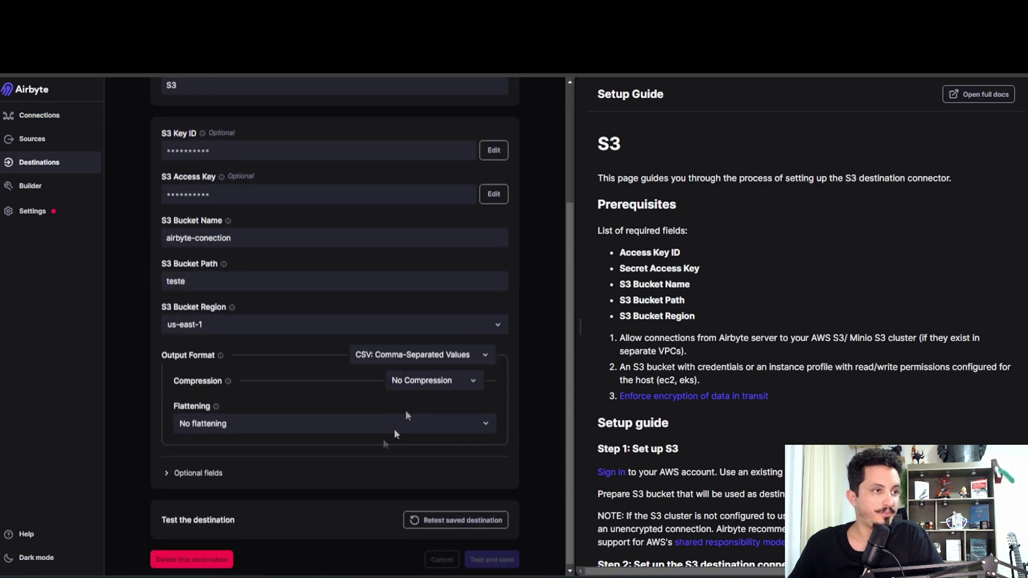
click(382, 351)
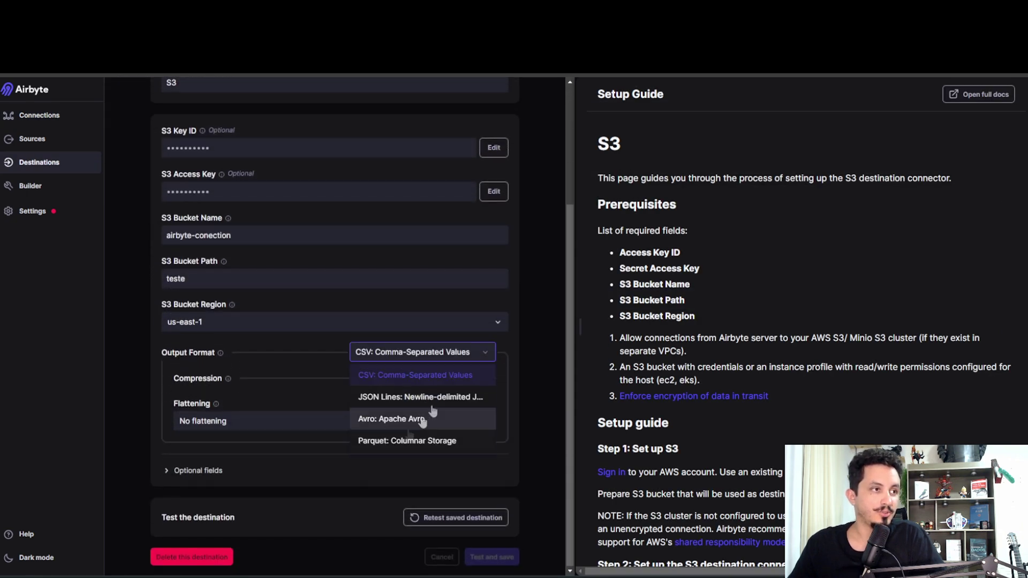
click(526, 307)
scroll(534, 319, up, 2)
scroll(534, 319, up, 2)
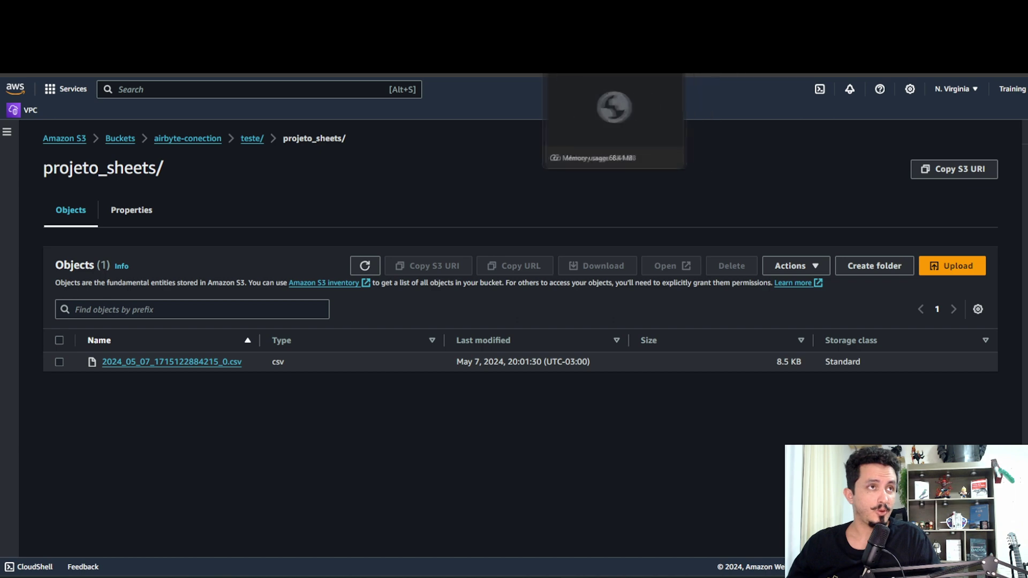
click(615, 107)
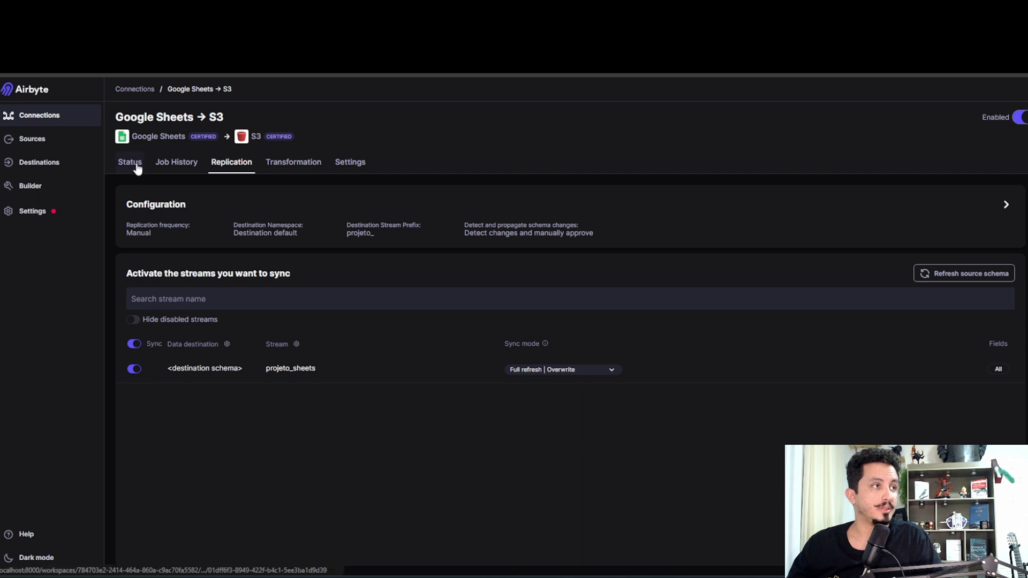
Step: Review the Status, Job History, Replication and Settings tabs, ending on Status with the sheets stream On time
click(136, 166)
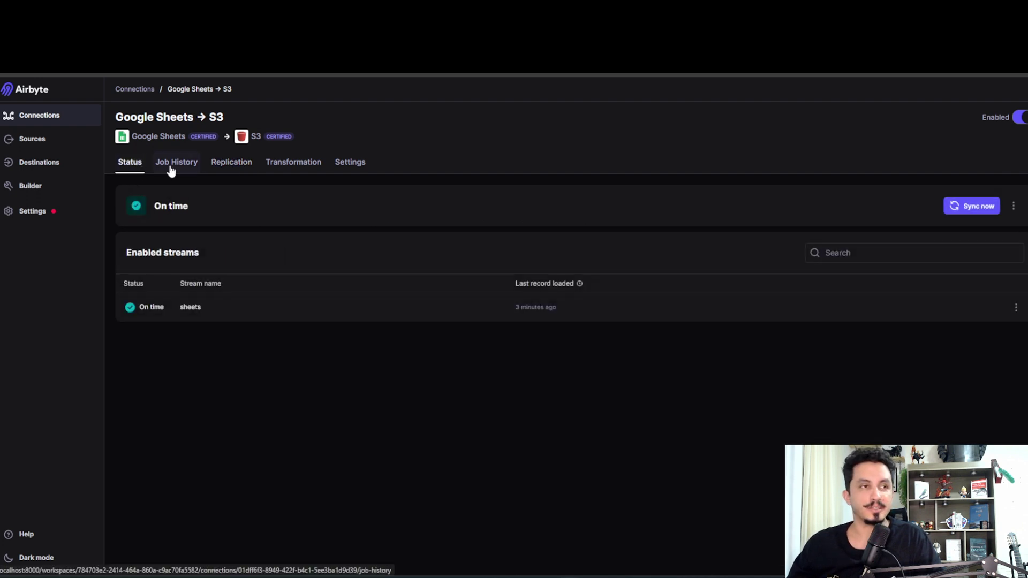
click(171, 170)
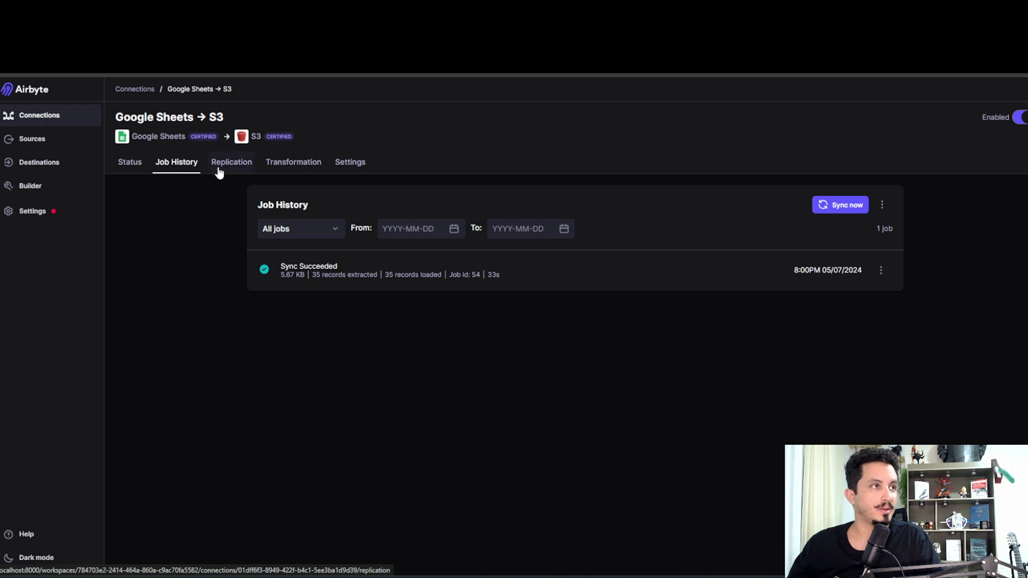
click(219, 172)
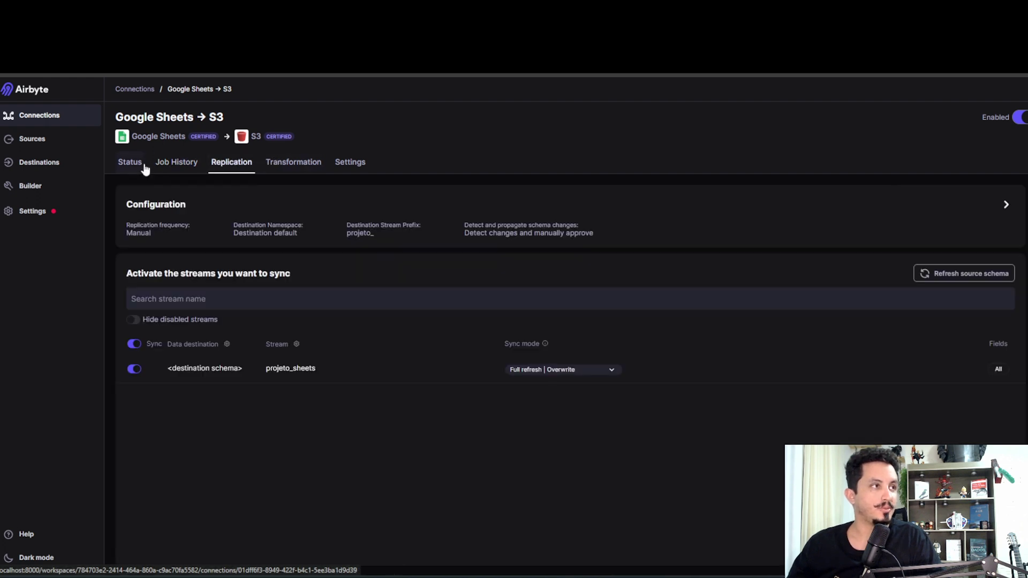
click(144, 167)
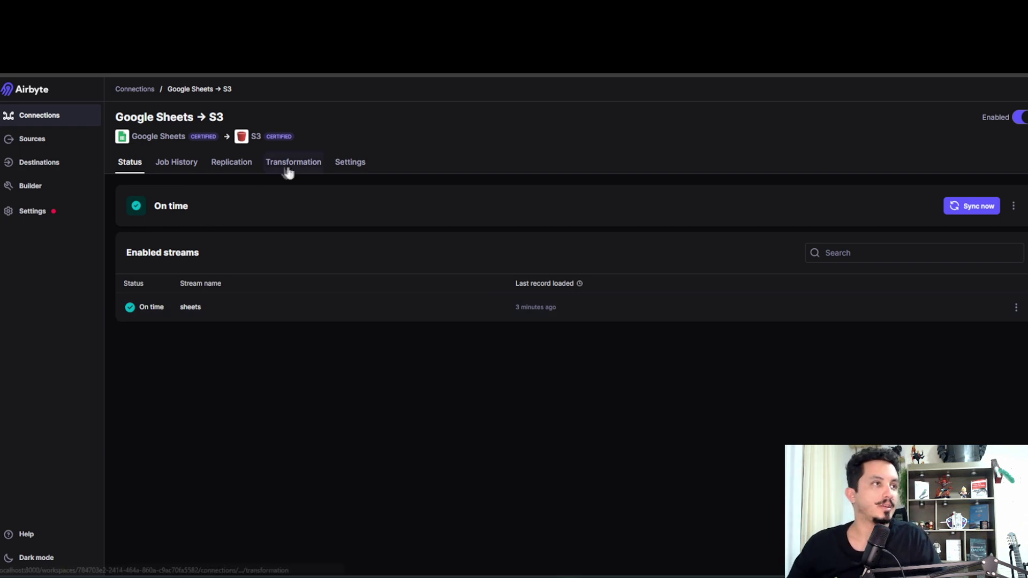
click(236, 165)
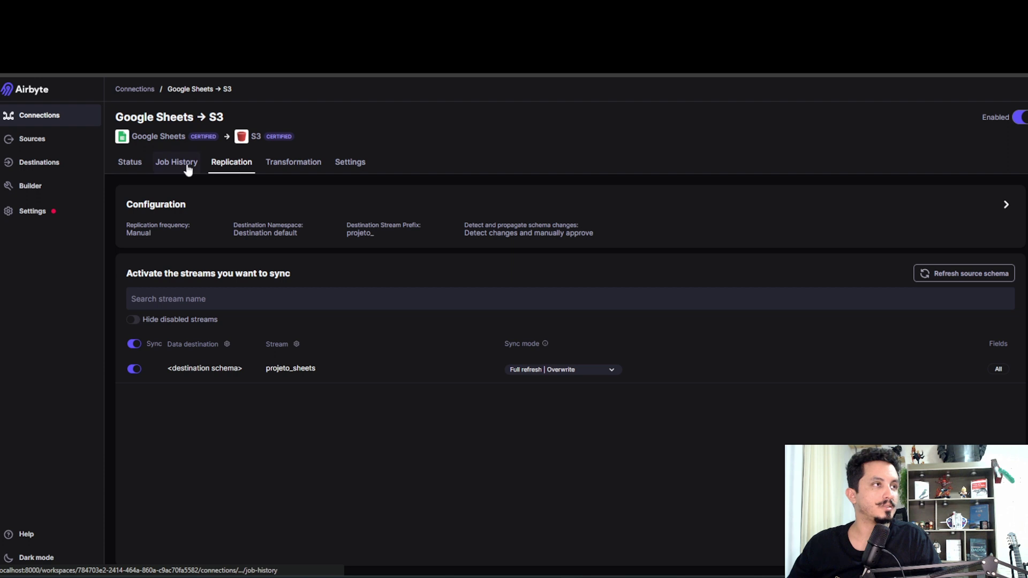
click(185, 166)
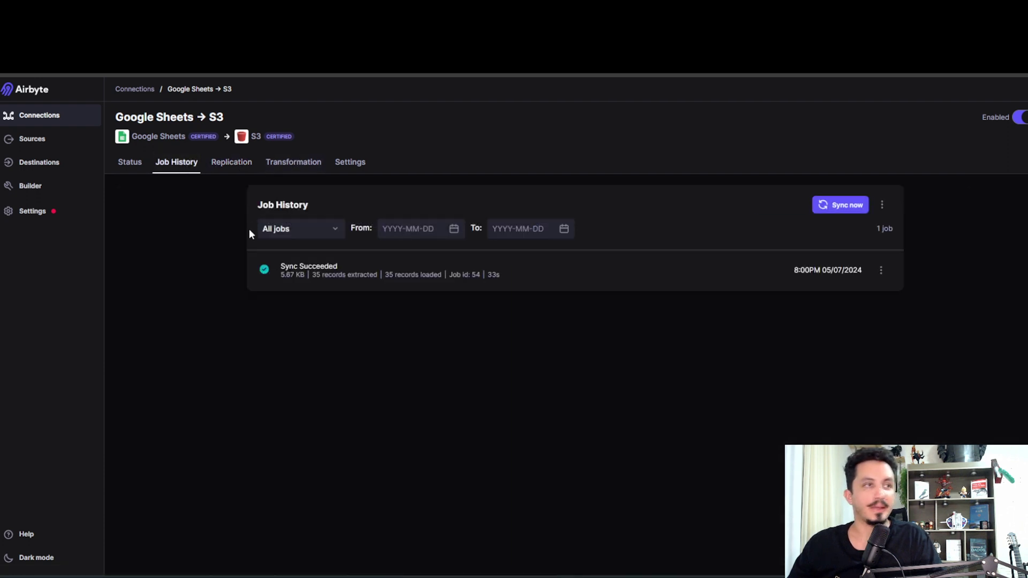
click(345, 166)
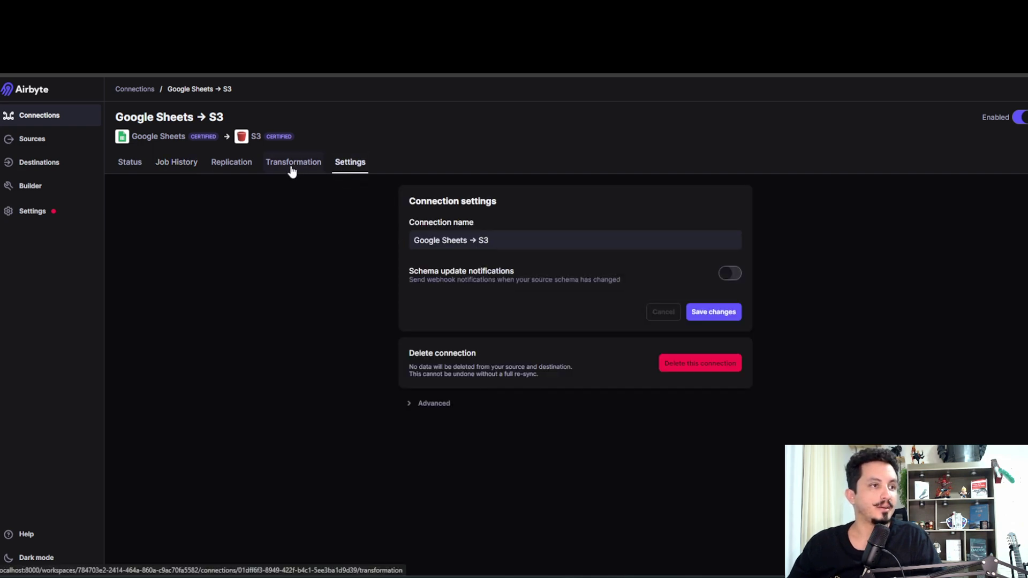
click(139, 177)
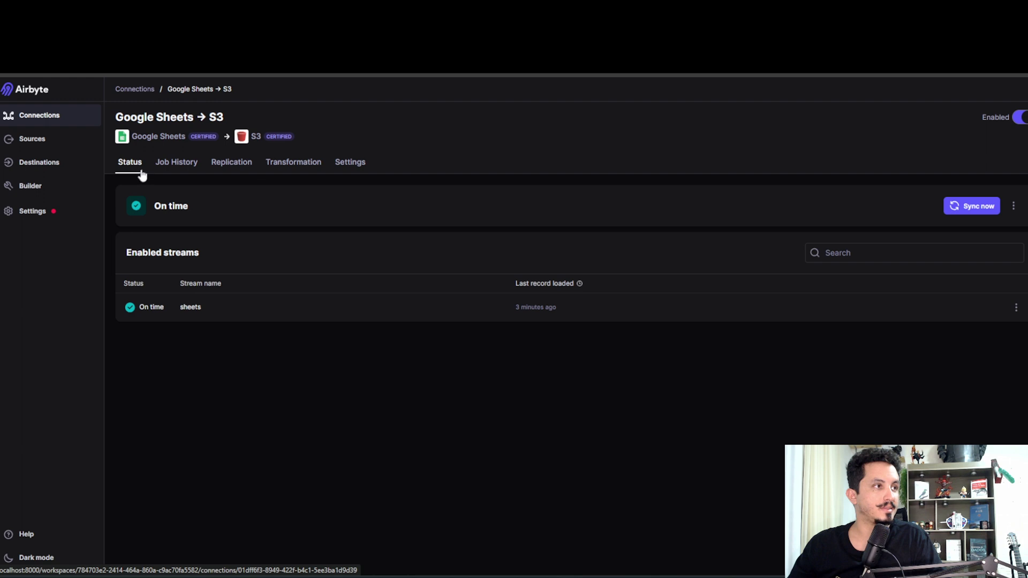